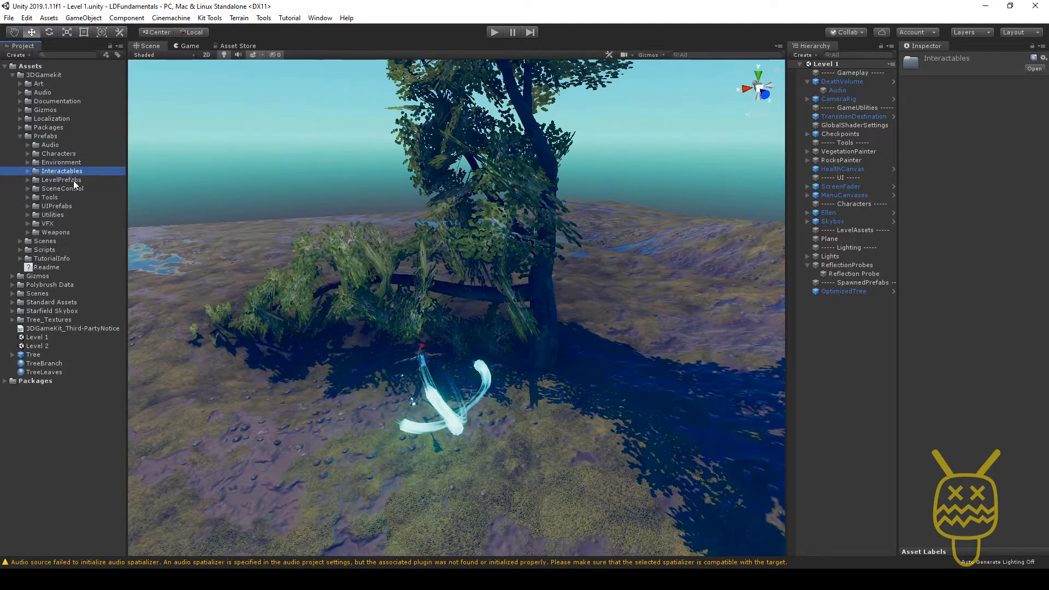
# Step: Place the Acid prefab from the Interactables prefab folder on the ground in front of the character
pyautogui.press('Right')
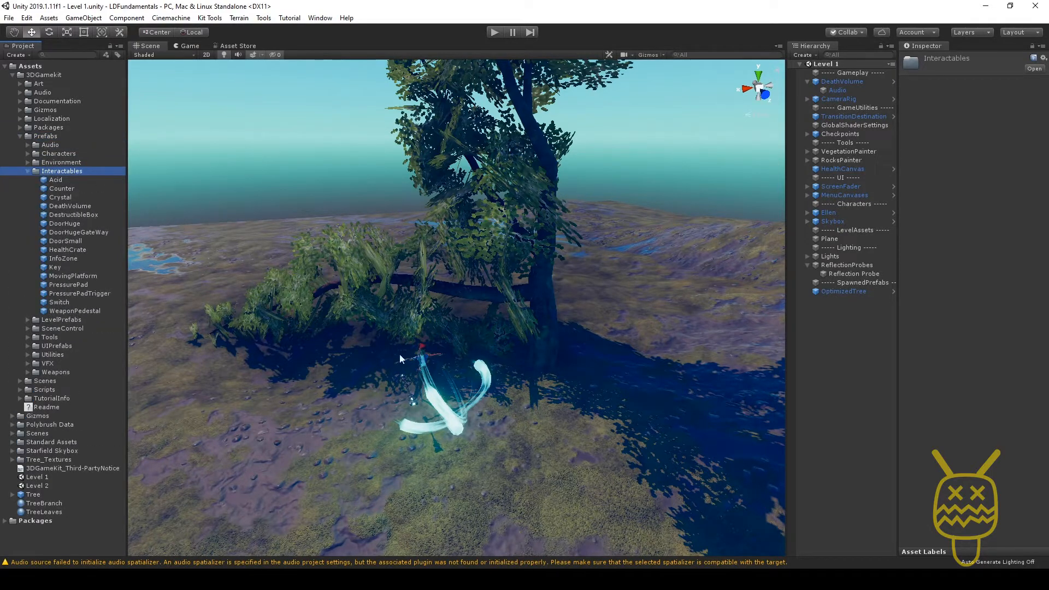
pyautogui.press('Down')
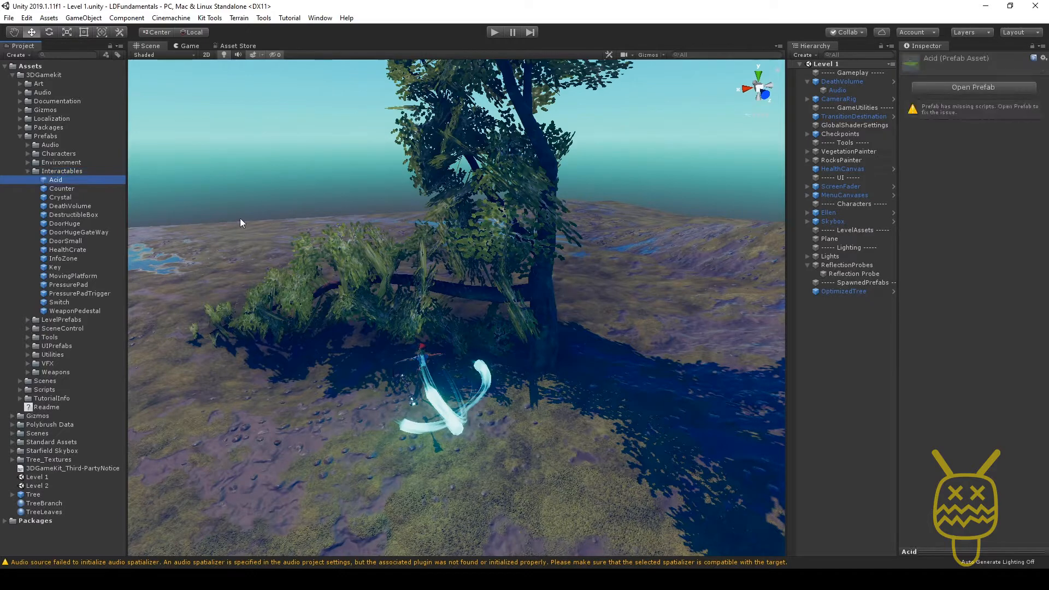
pyautogui.moveTo(53, 184); pyautogui.dragTo(651, 524)
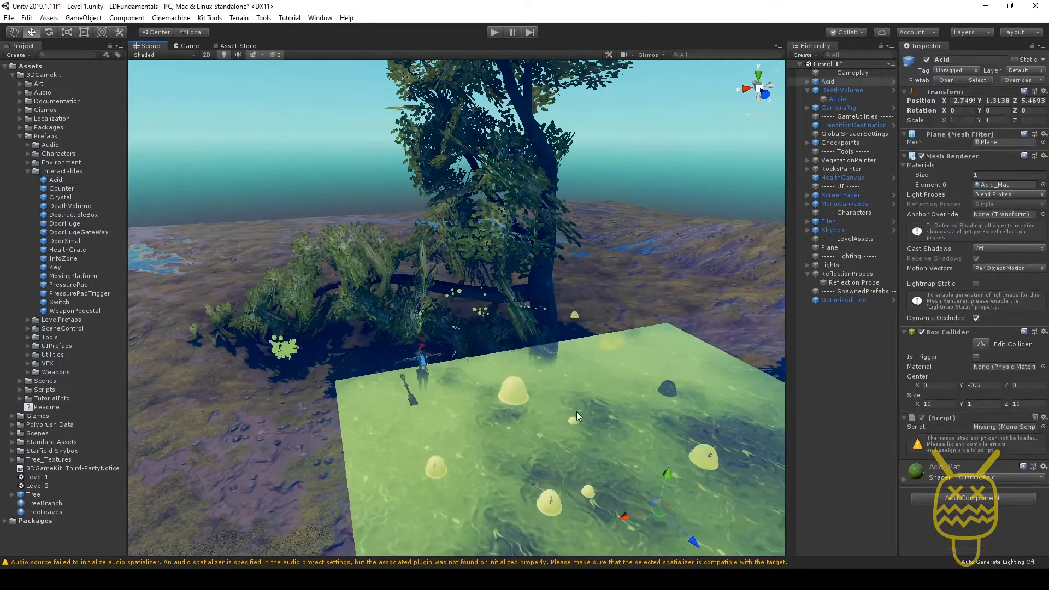
# Step: Examine the acid pool up close and inspect the settings of its nested particle systems
pyautogui.keyDown('alt'); pyautogui.moveTo(499, 407); pyautogui.dragTo(650, 370); pyautogui.keyUp('alt')
pyautogui.moveTo(651, 372); pyautogui.dragTo(435, 372, button='middle')
pyautogui.scroll(3, 443, 363)
pyautogui.keyDown('alt'); pyautogui.moveTo(263, 356); pyautogui.dragTo(423, 359); pyautogui.keyUp('alt')
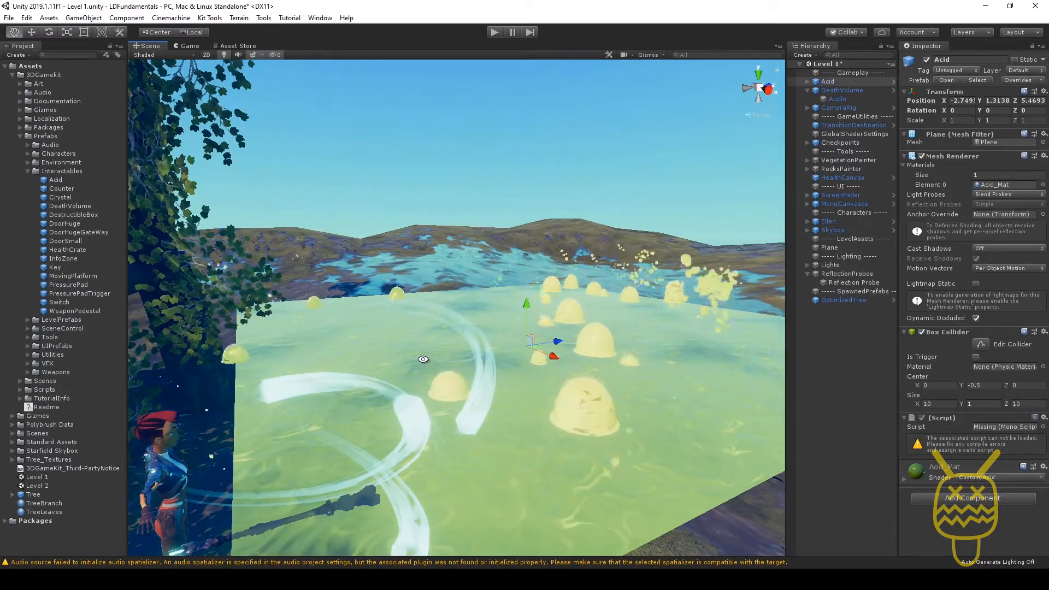
pyautogui.click(808, 82)
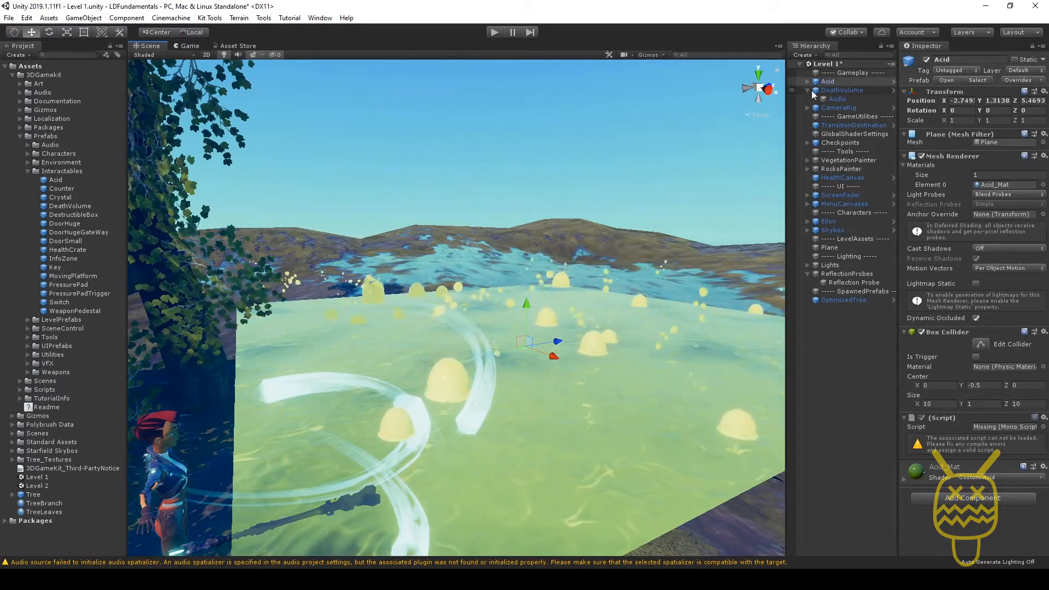
pyautogui.click(835, 78)
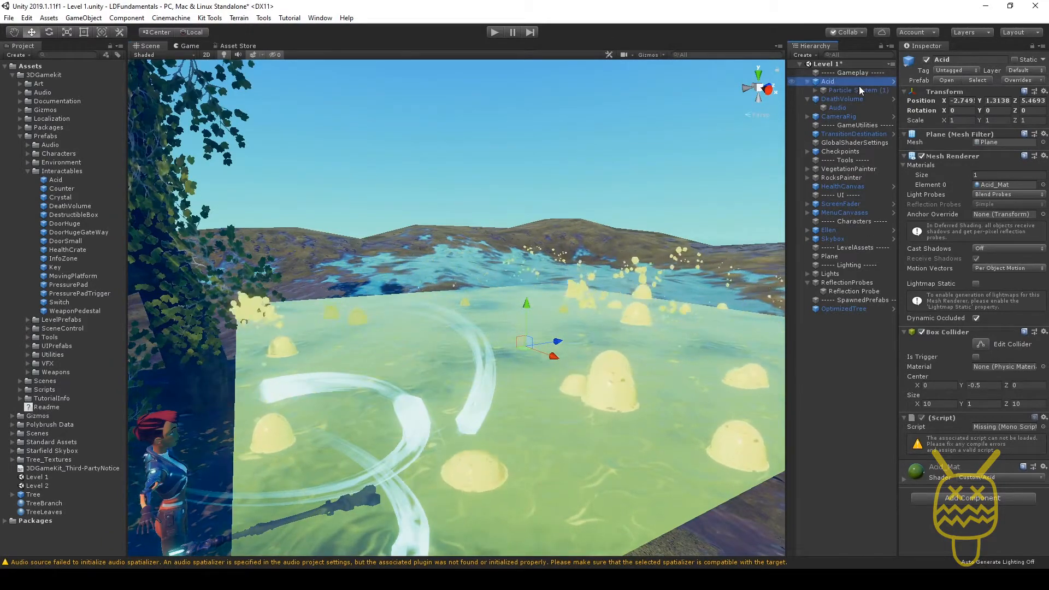
pyautogui.press('Down')
pyautogui.press('Right')
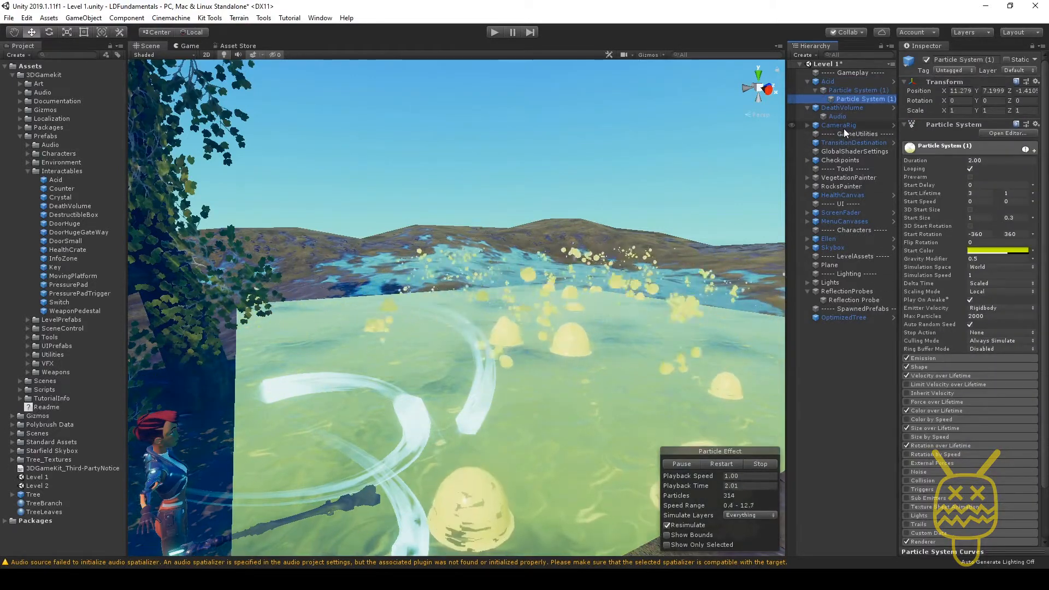
pyautogui.press('Up')
pyautogui.press('Left')
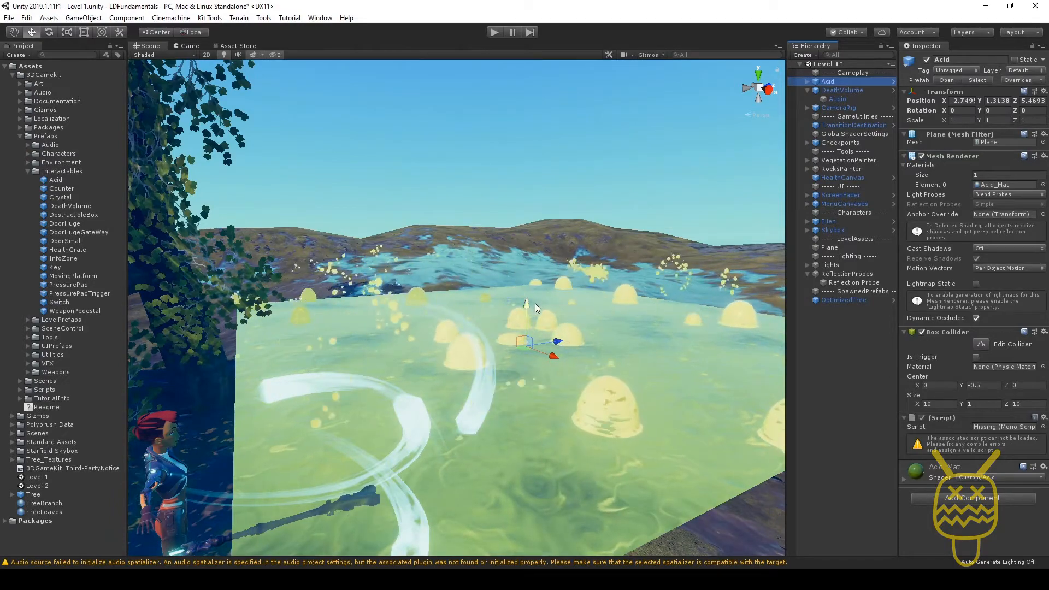
# Step: Lower the acid pool into the terrain and move it away from the tree, to about X 15.77, Y -0.23
pyautogui.moveTo(527, 306); pyautogui.dragTo(544, 267)
pyautogui.moveTo(553, 350); pyautogui.dragTo(261, 355, button='middle')
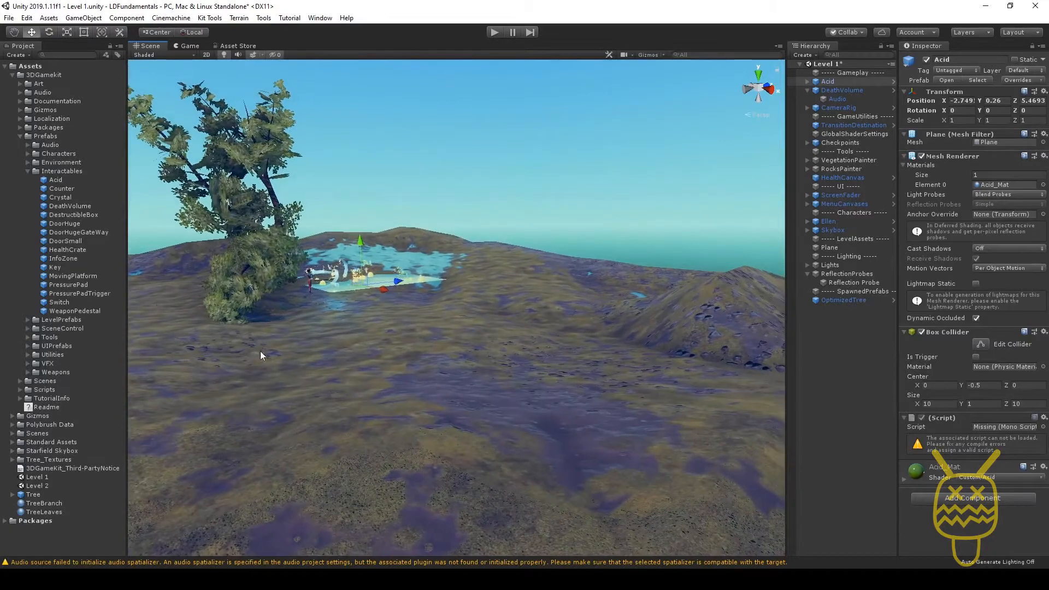
pyautogui.moveTo(381, 293); pyautogui.dragTo(539, 298)
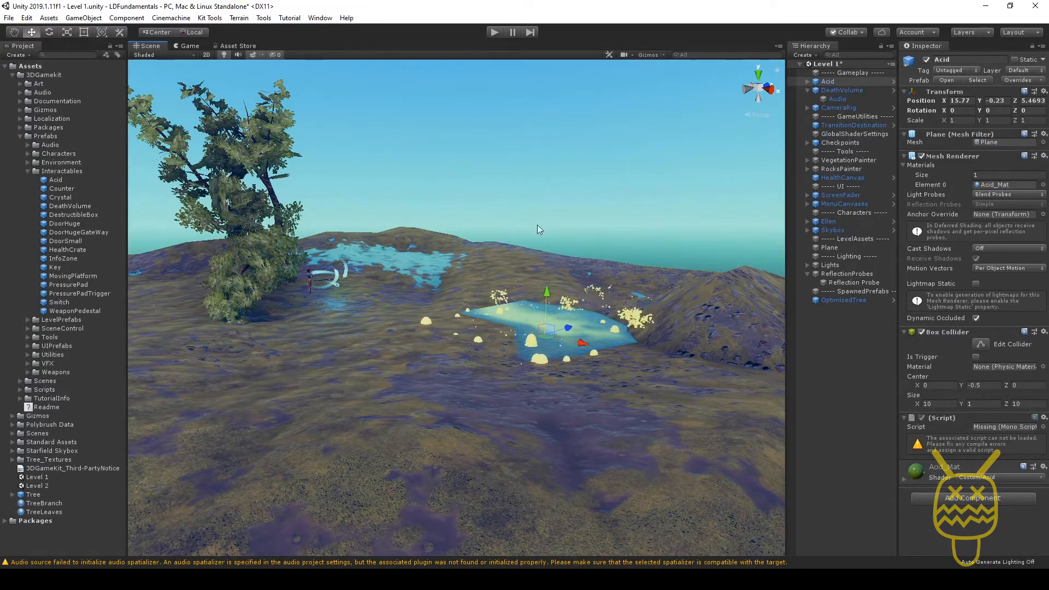
# Step: Play-test the level by running the character to the acid pool, through it and around its edge
pyautogui.click(493, 31)
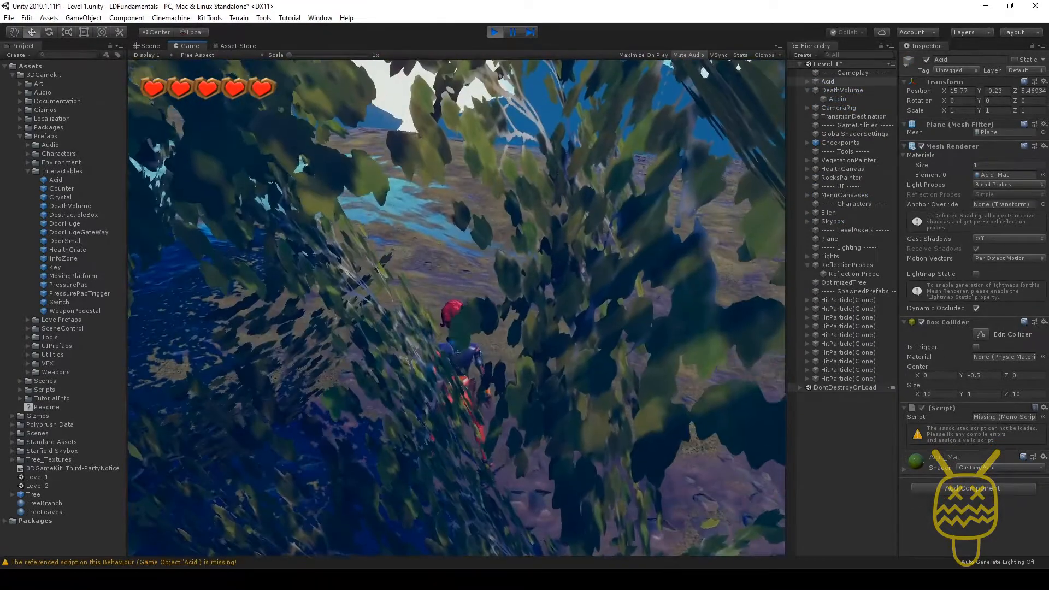
pyautogui.press('w')
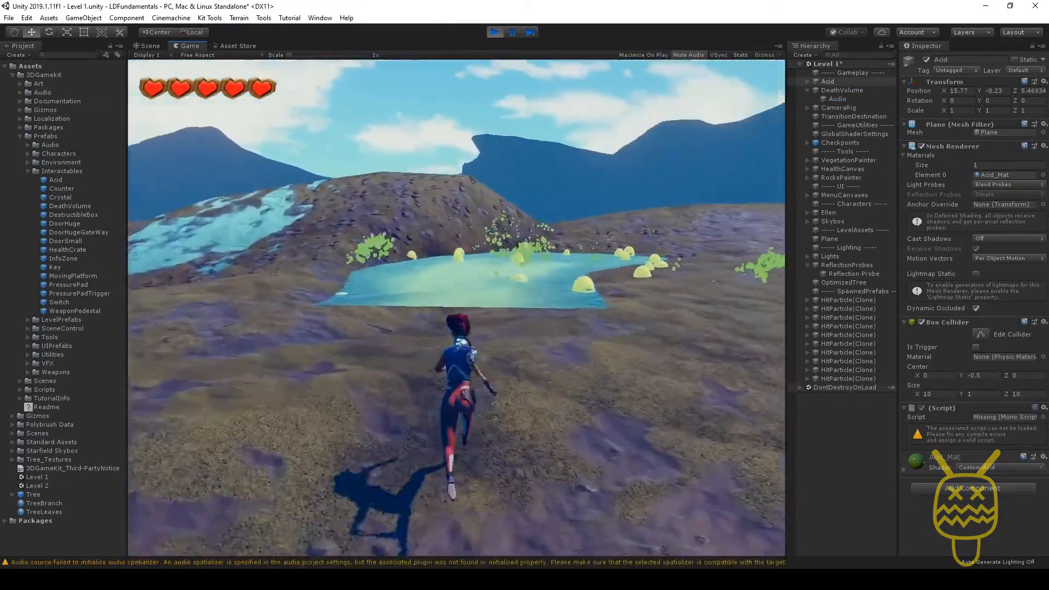
pyautogui.press('w')
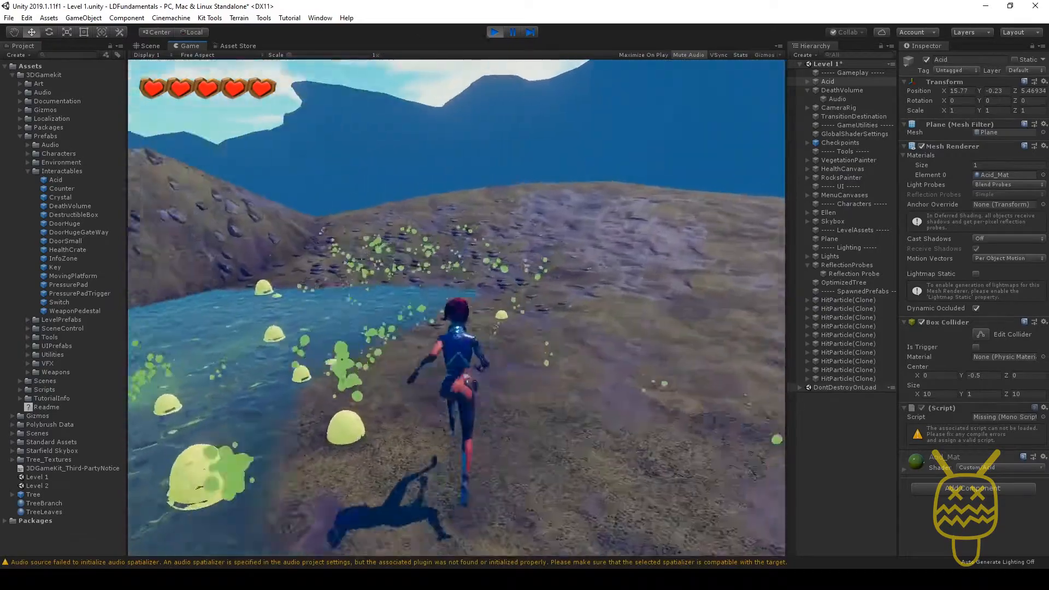
pyautogui.press('w')
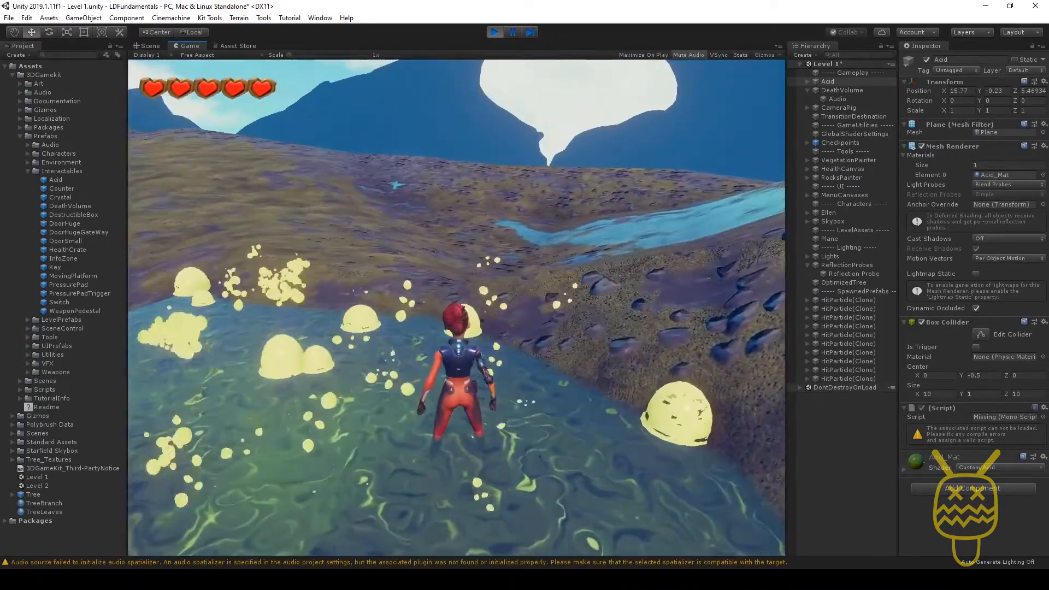
pyautogui.press('w')
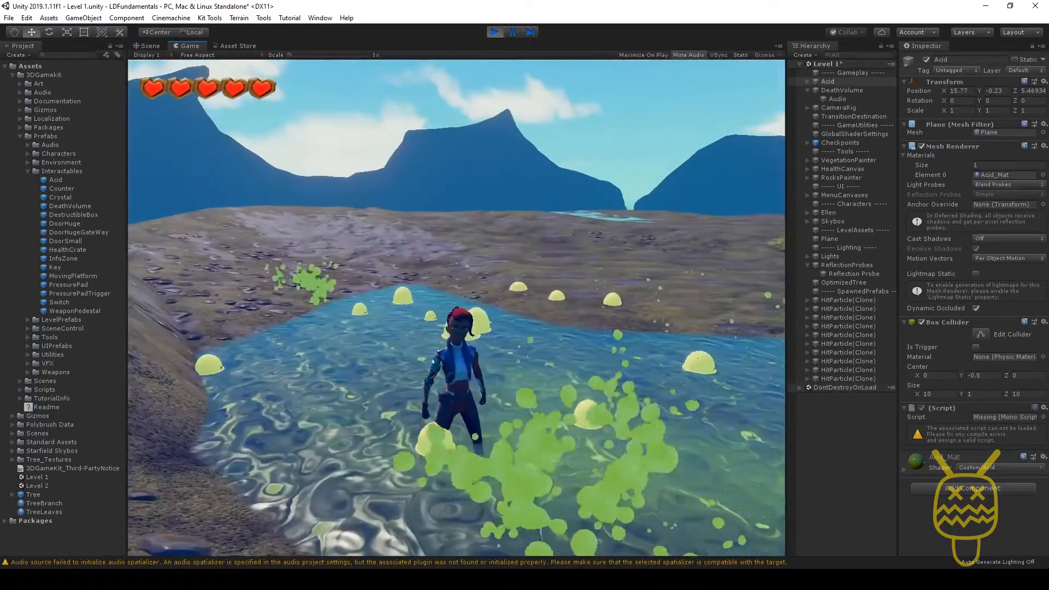
pyautogui.press('w')
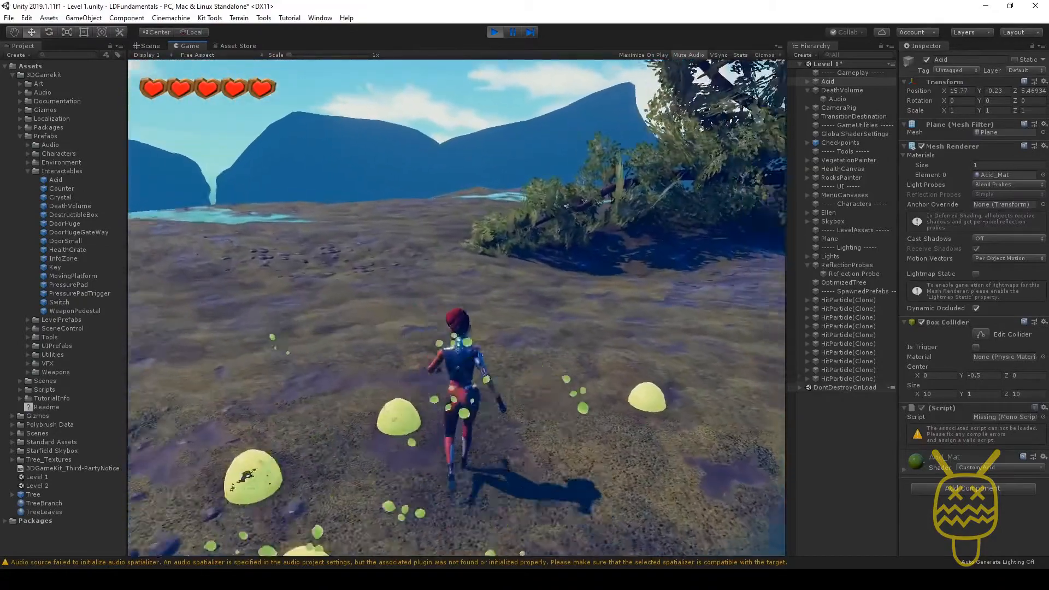
pyautogui.press('w')
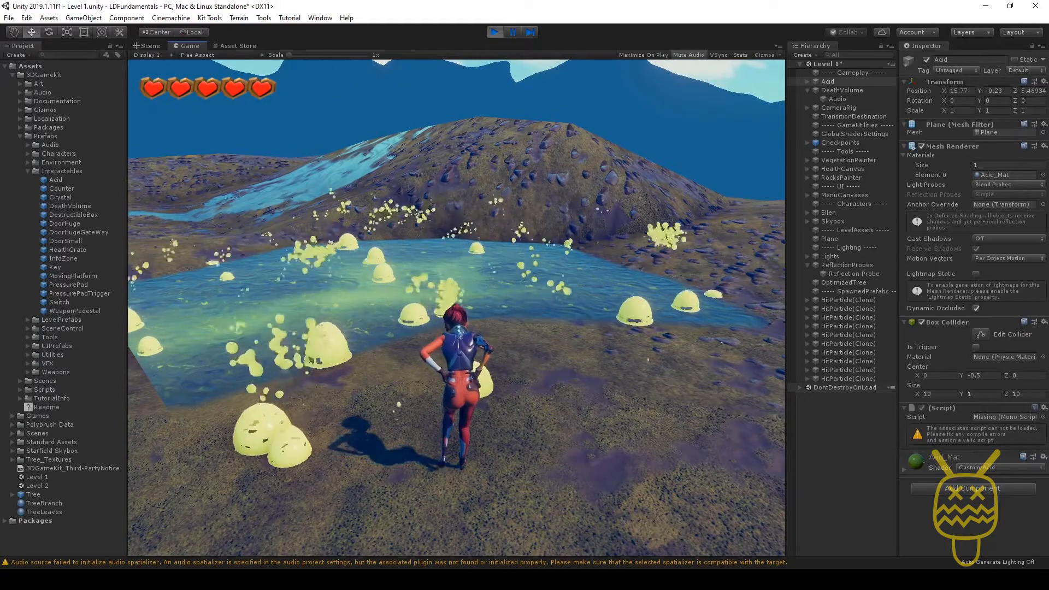
# Step: Pause the running game, find the Directional Light in the scene and set its intensity to 0.2
pyautogui.press('Escape')
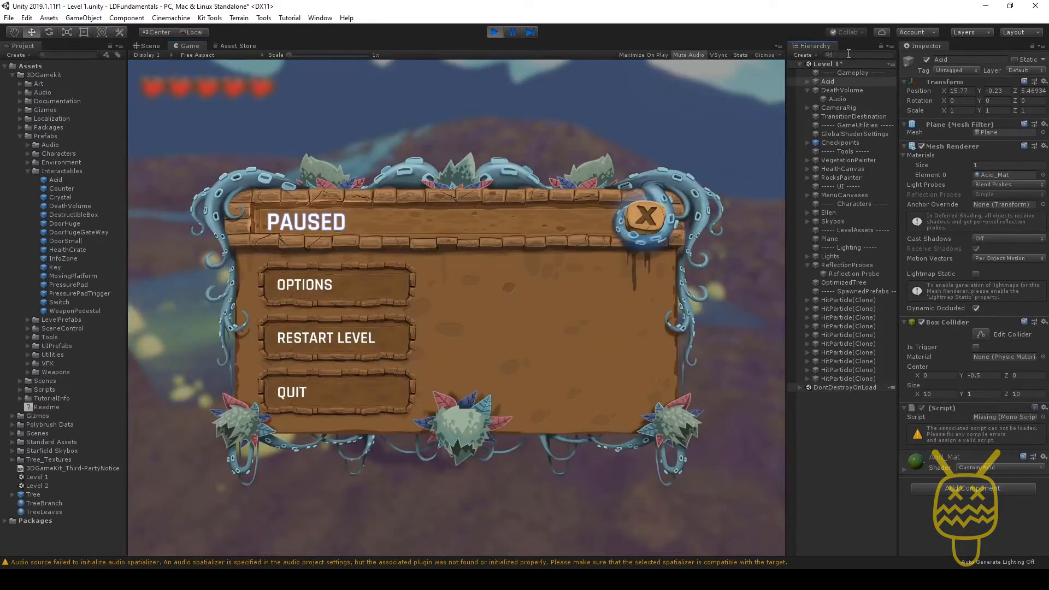
pyautogui.write('light')
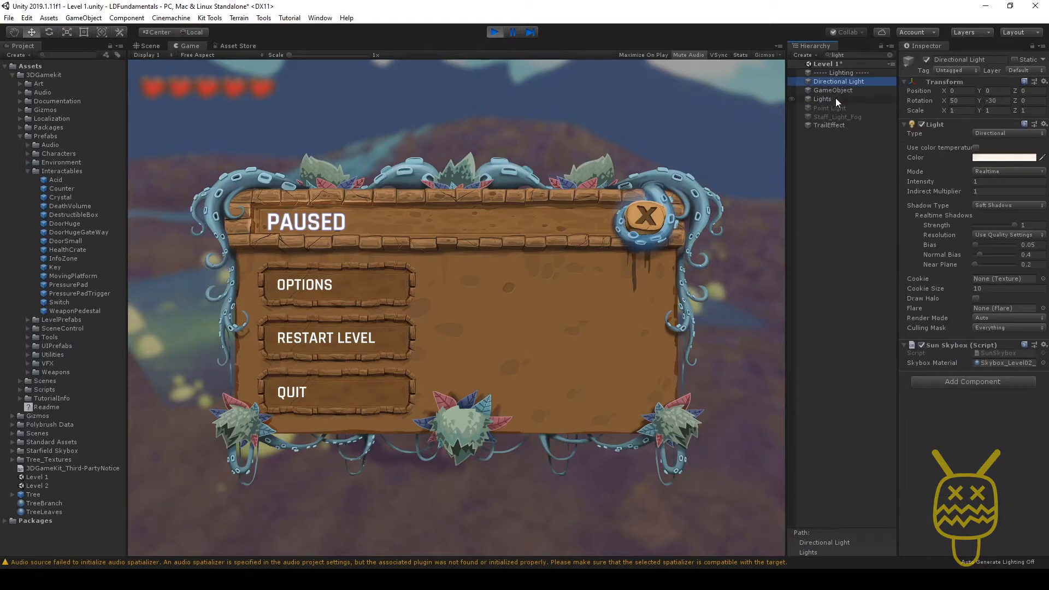
pyautogui.click(888, 55)
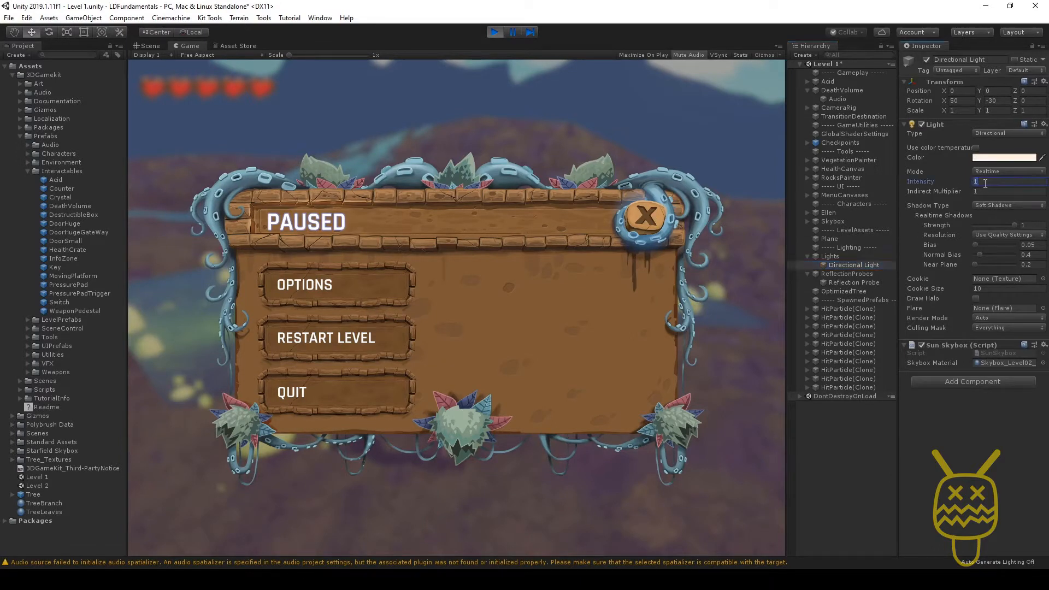
pyautogui.write('.3')
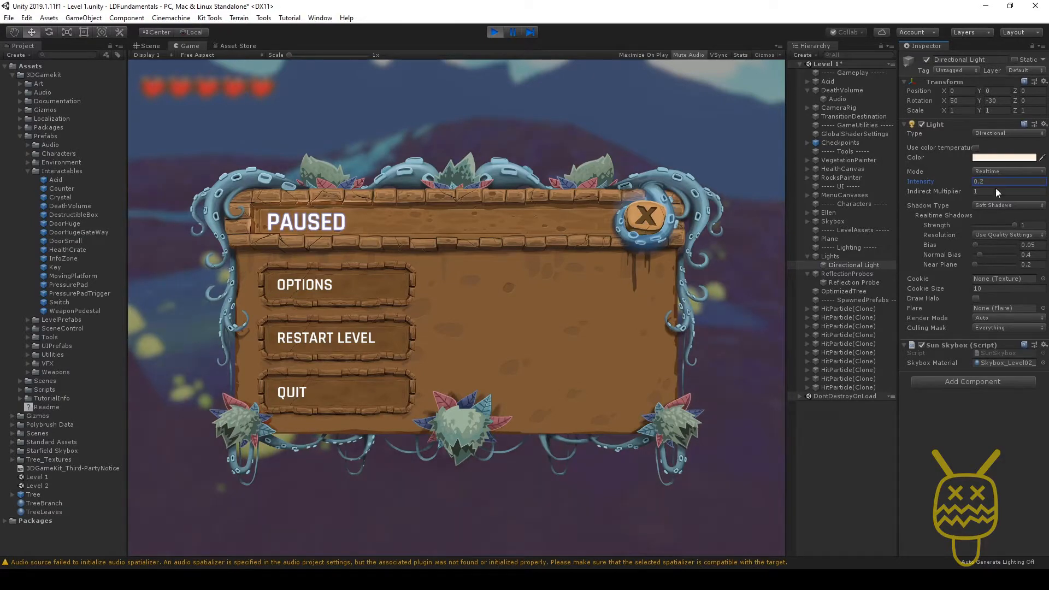
# Step: Resume the game, run the character around the acid pool in the dimmed light, and stop the play test
pyautogui.click(644, 218)
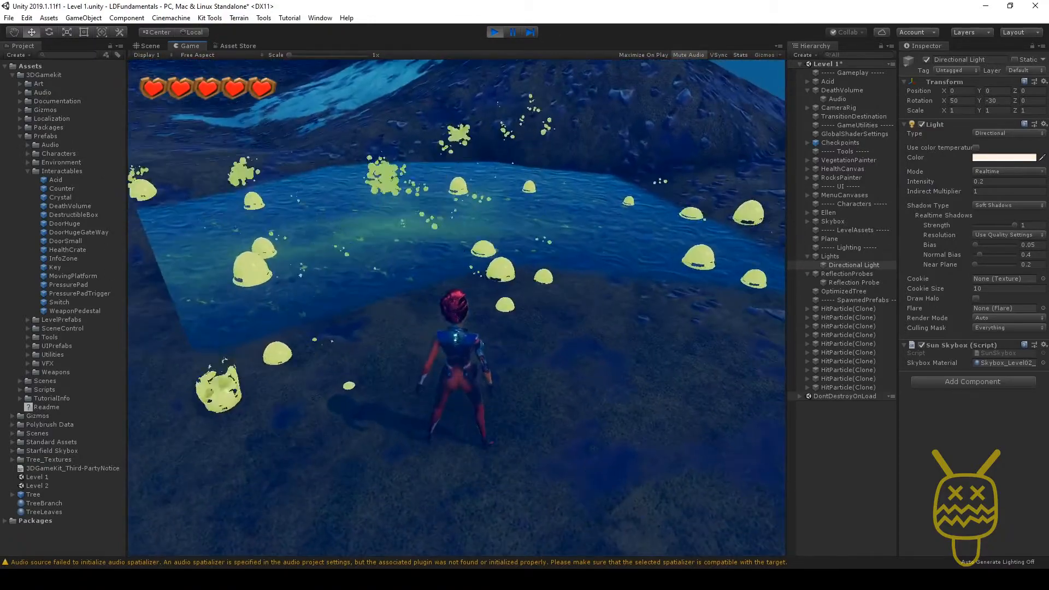
pyautogui.press('w')
pyautogui.press('w')
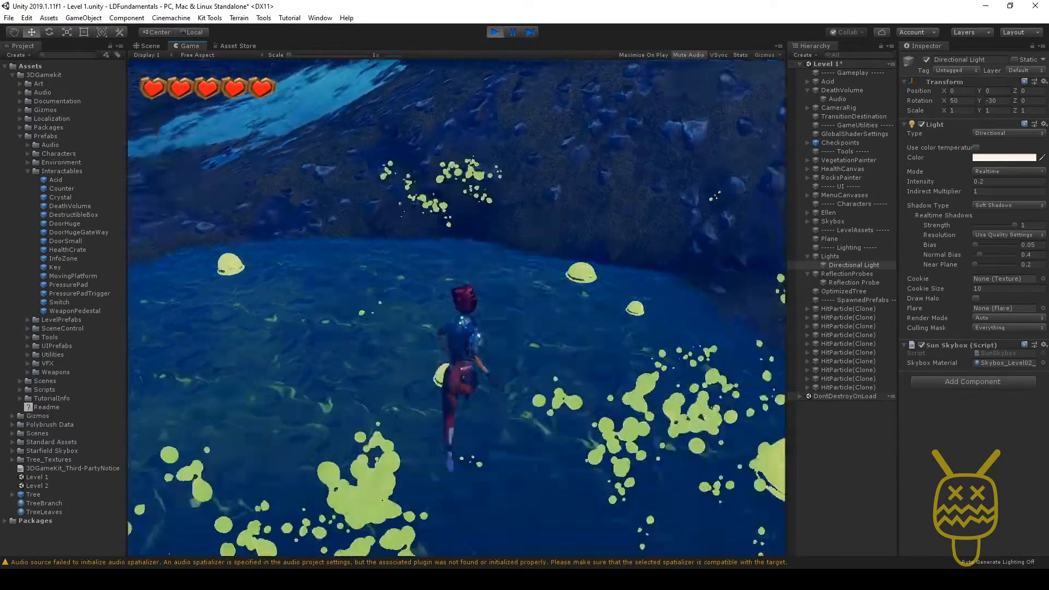
pyautogui.press('w')
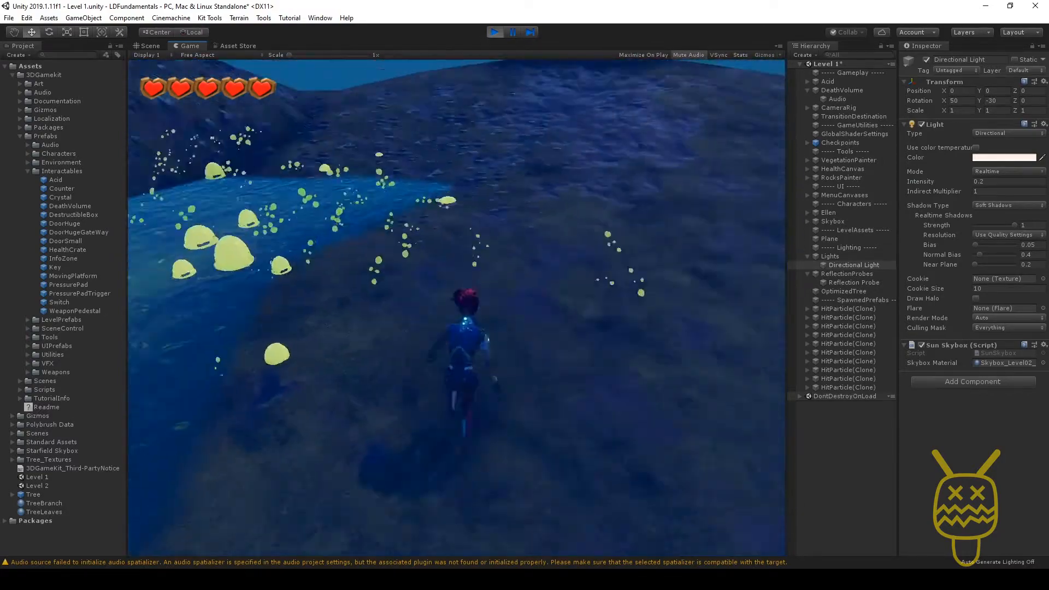
pyautogui.press('w')
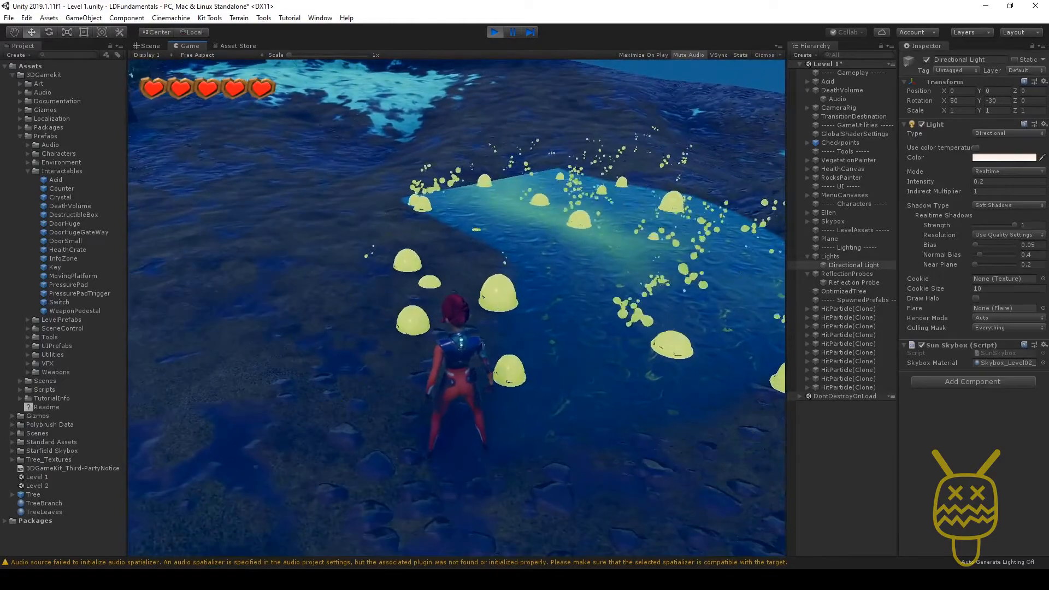
pyautogui.hotkey('ctrl', 'p')
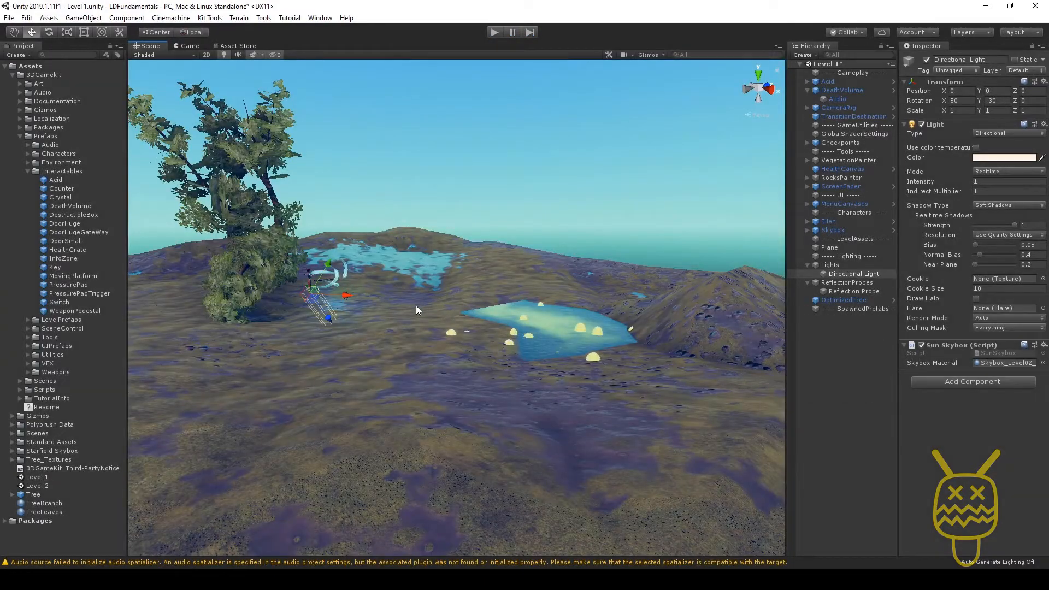
# Step: Review the Interactables prefabs one after another, from Crystal through the doors and pressure pads to Switch
pyautogui.moveTo(415, 307)
pyautogui.keyDown('alt'); pyautogui.mouseDown()
pyautogui.moveTo(534, 308)
pyautogui.moveTo(415, 315)
pyautogui.mouseUp(); pyautogui.keyUp('alt')
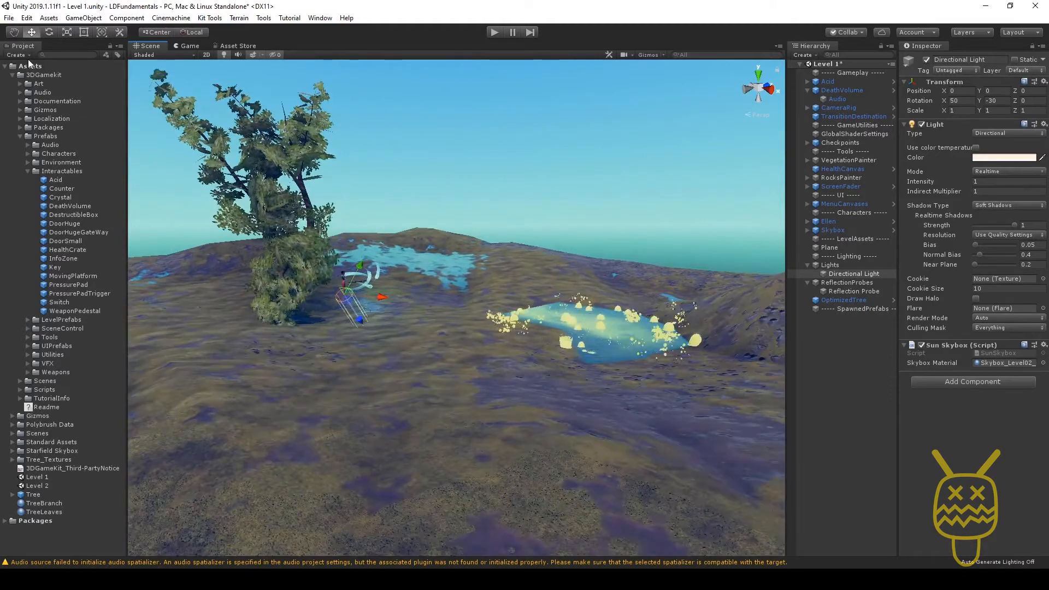
pyautogui.click(62, 198)
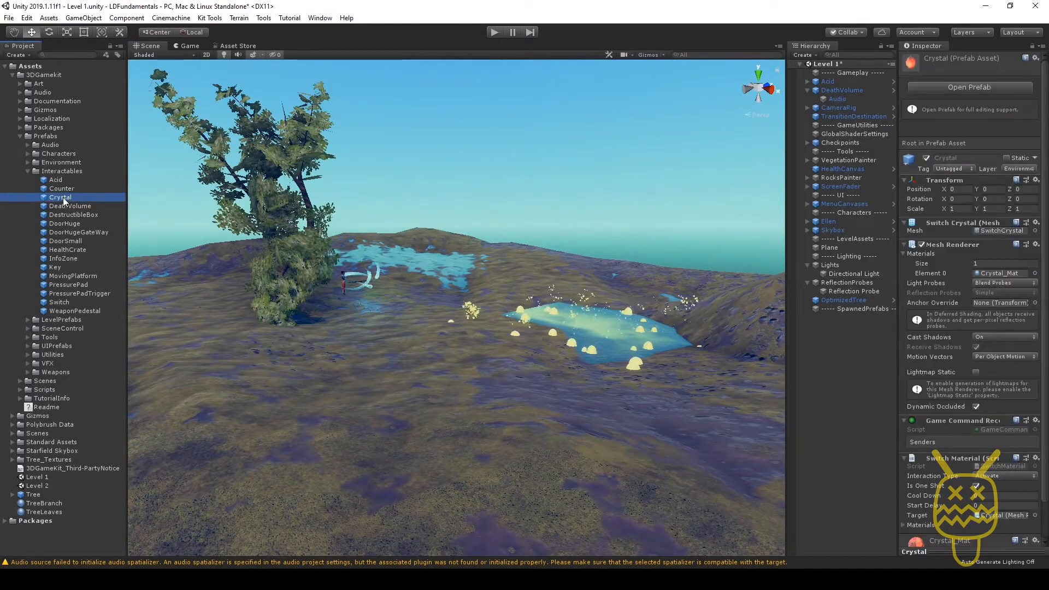
pyautogui.click(110, 206)
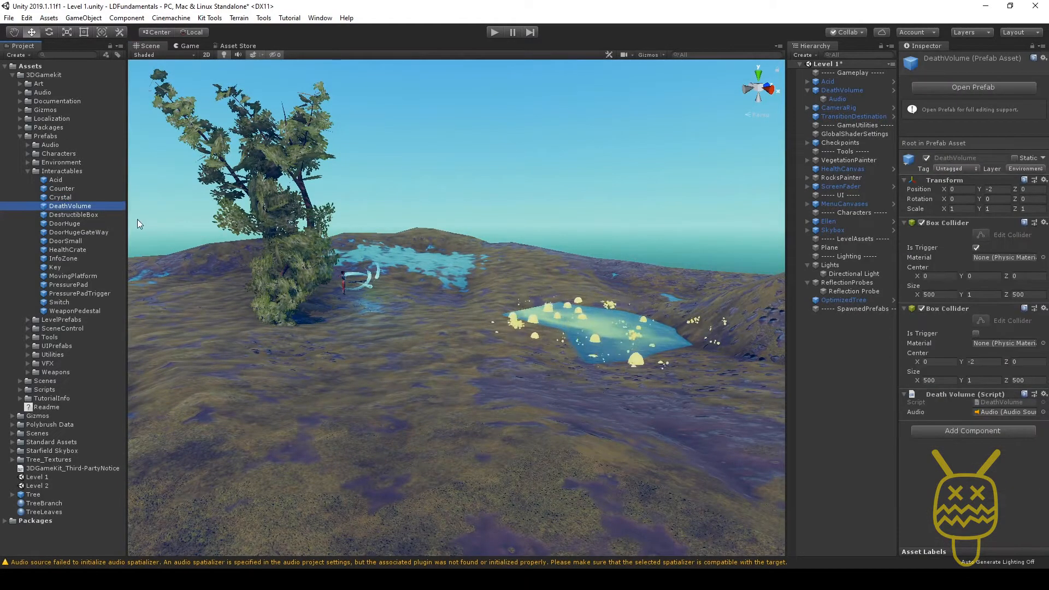
pyautogui.press('Down')
pyautogui.press('Down')
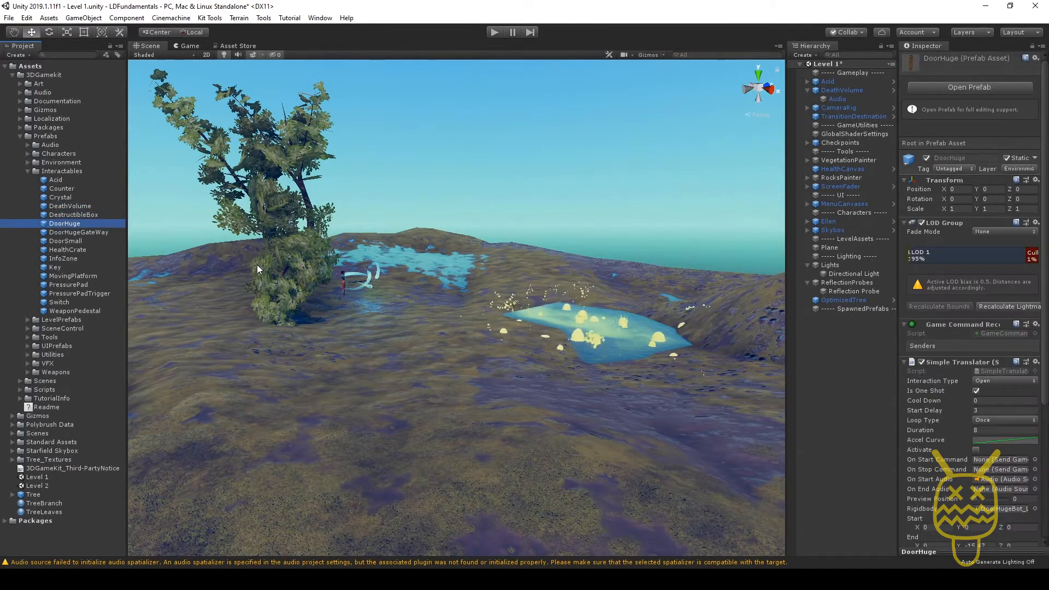
pyautogui.press('Down')
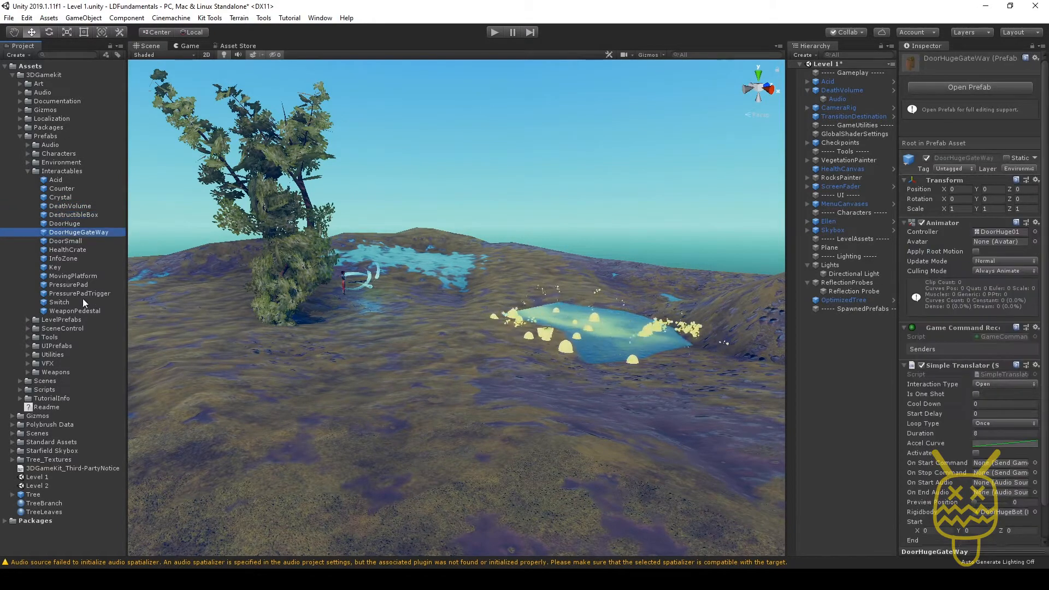
pyautogui.press('Down')
pyautogui.press('Down')
pyautogui.press('Down')
pyautogui.press('Down')
pyautogui.press('Down')
pyautogui.press('Down')
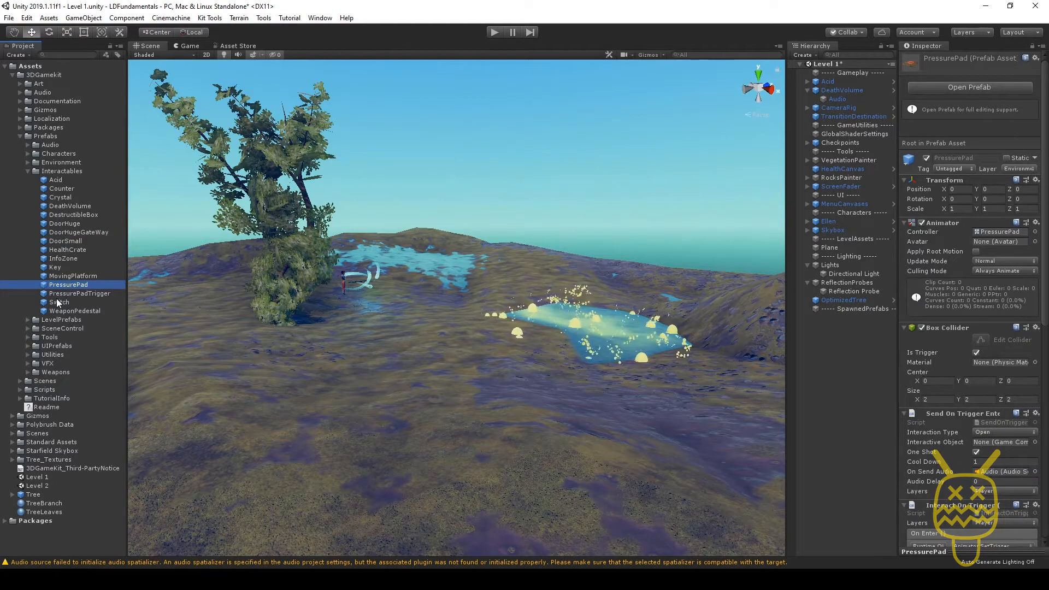
pyautogui.press('Down')
pyautogui.press('Down')
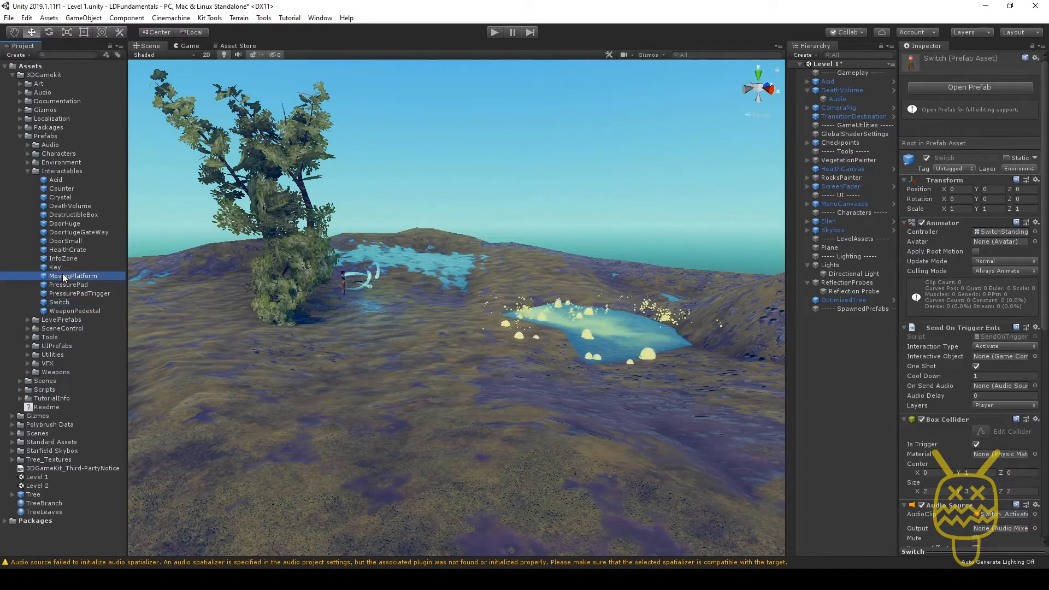
# Step: Place the MovingPlatform prefab on the open ground beside the acid pool
pyautogui.click(62, 276)
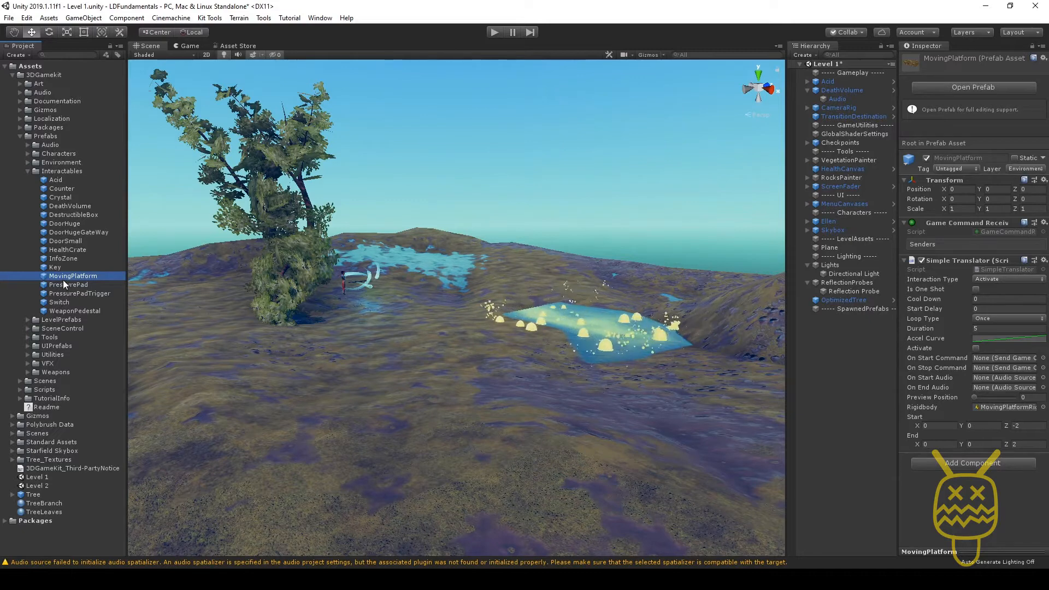
pyautogui.moveTo(61, 276); pyautogui.dragTo(444, 361)
pyautogui.scroll(4, 506, 356)
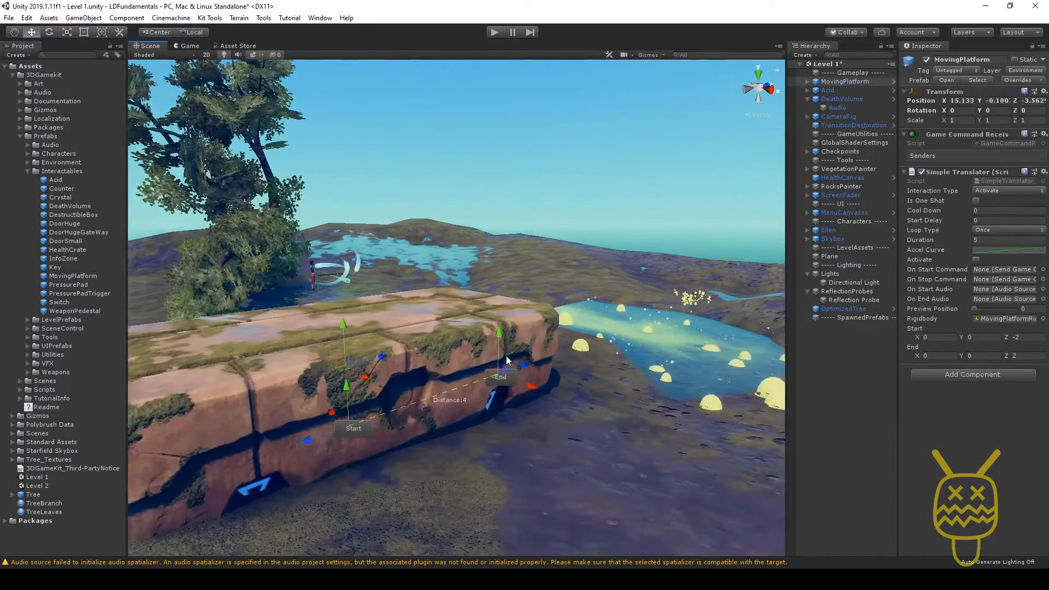
# Step: Examine the MovingPlatform object in the scene, its rigidbody child and the corner and side meshes nested under it
pyautogui.keyDown('alt'); pyautogui.moveTo(563, 434); pyautogui.dragTo(540, 437); pyautogui.keyUp('alt')
pyautogui.press('f')
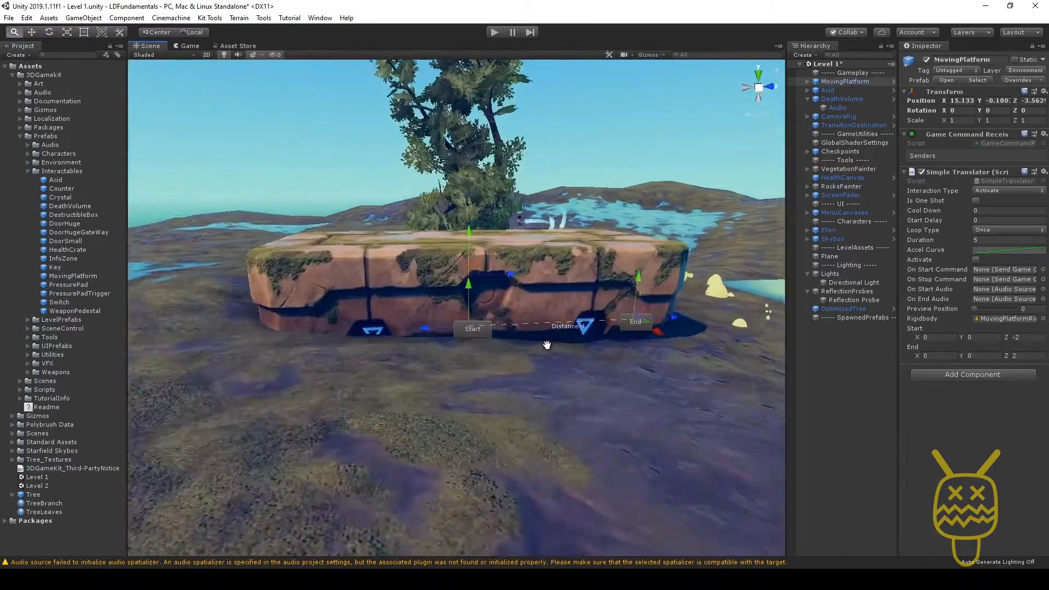
pyautogui.keyDown('alt'); pyautogui.moveTo(539, 360); pyautogui.dragTo(506, 362); pyautogui.keyUp('alt')
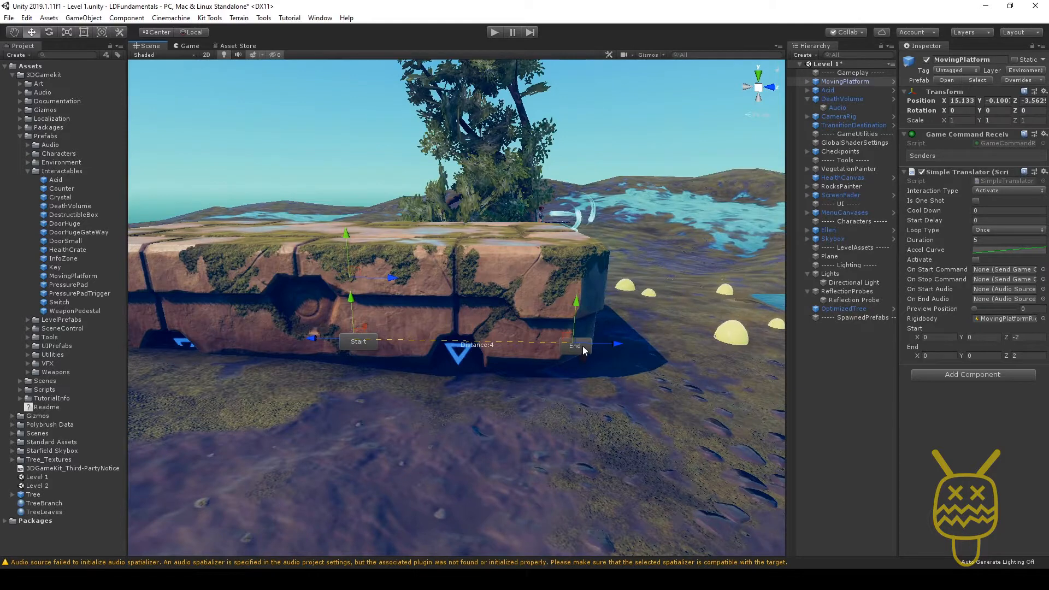
pyautogui.click(836, 81)
pyautogui.press('Right')
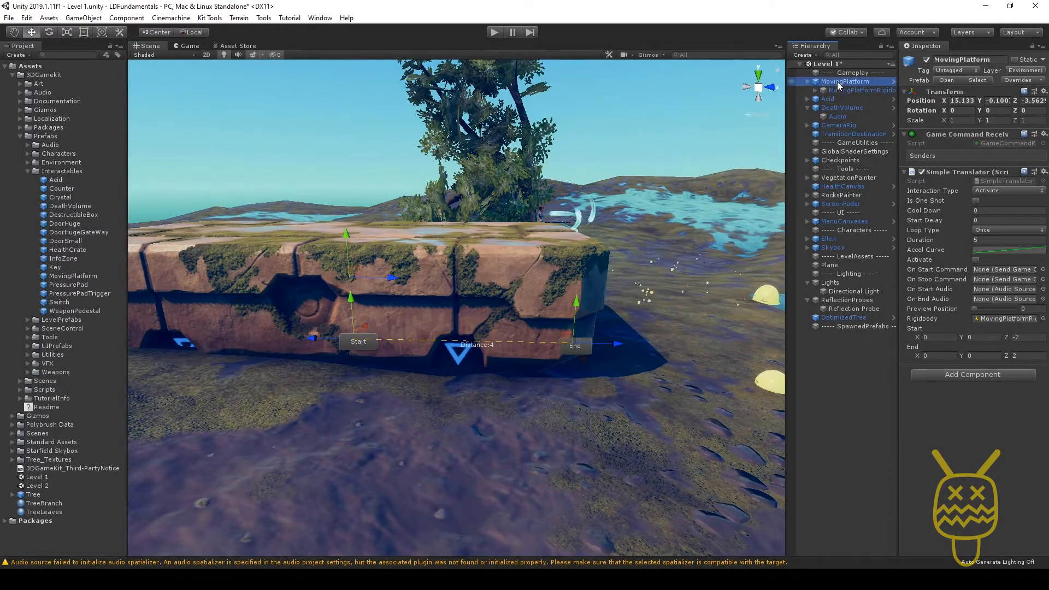
pyautogui.press('Right')
pyautogui.press('Right')
pyautogui.click(880, 103)
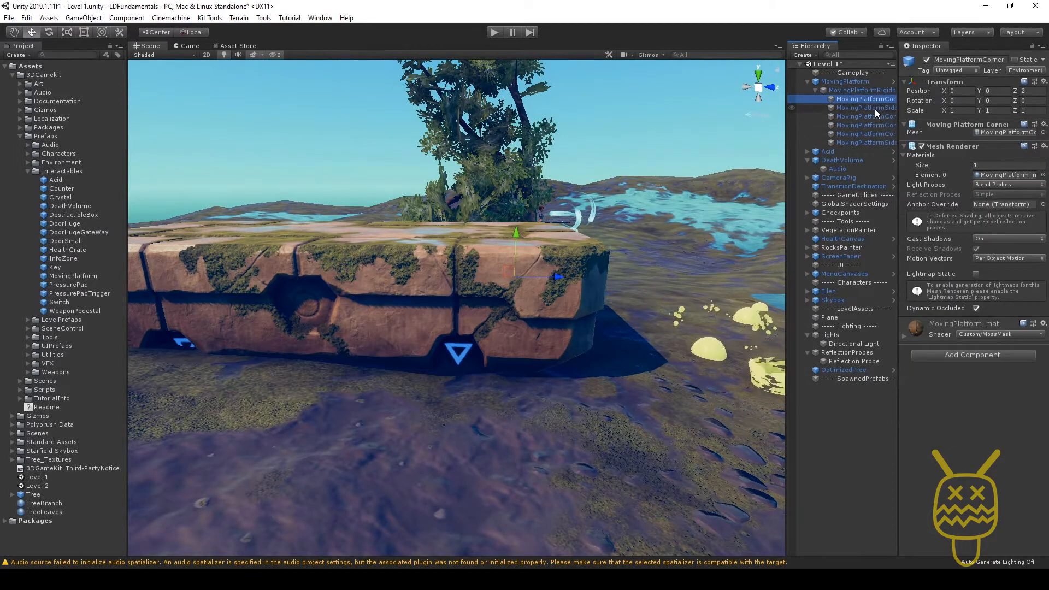
pyautogui.press('Down')
pyautogui.press('Down')
pyautogui.press('Down')
pyautogui.press('Down')
pyautogui.press('Down')
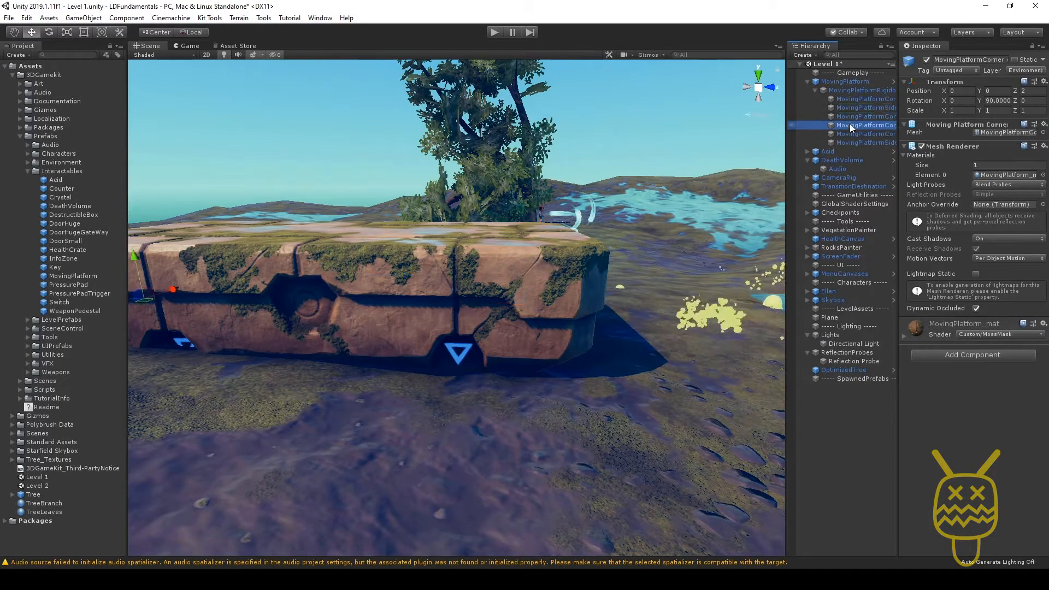
pyautogui.press('Up')
pyautogui.press('Up')
pyautogui.press('Up')
pyautogui.press('Up')
pyautogui.press('Up')
pyautogui.press('Up')
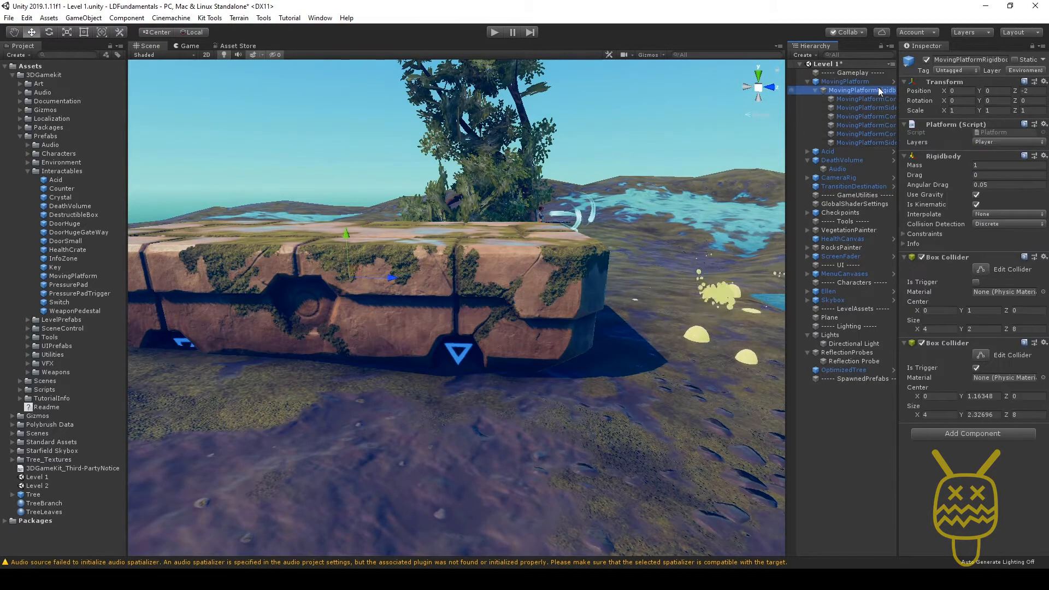
pyautogui.press('Up')
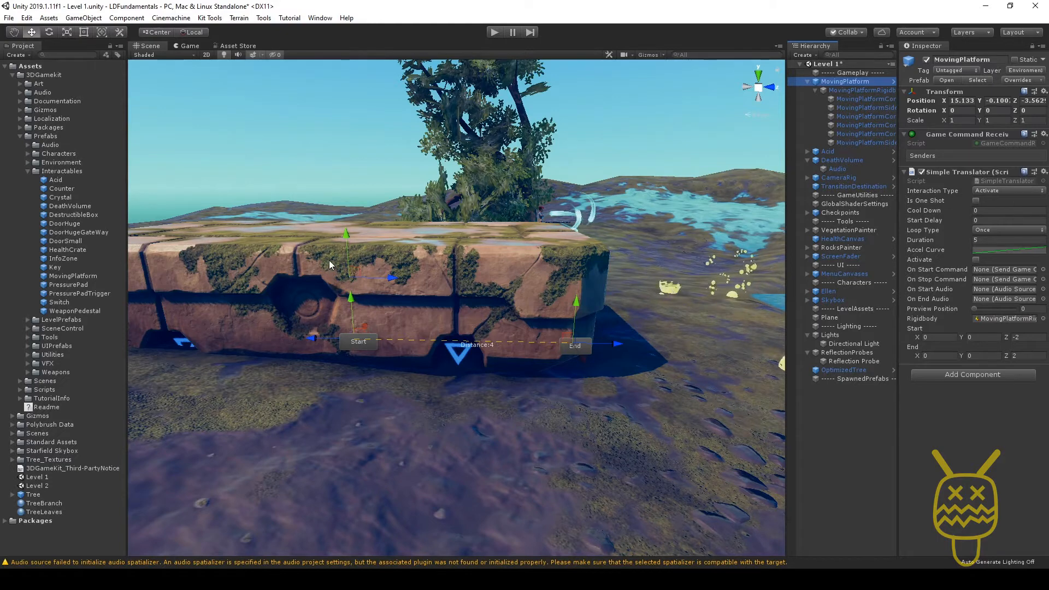
# Step: Review the Interaction Type options of the moving platform's Simple Translator, keeping Activate
pyautogui.keyDown('alt'); pyautogui.moveTo(330, 257); pyautogui.dragTo(335, 280); pyautogui.keyUp('alt')
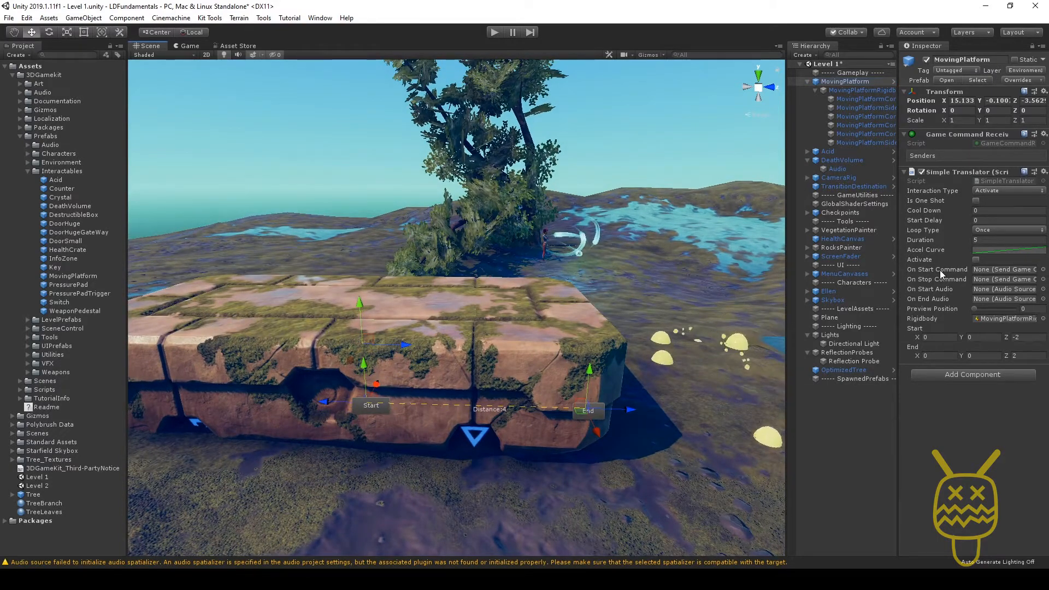
pyautogui.click(986, 191)
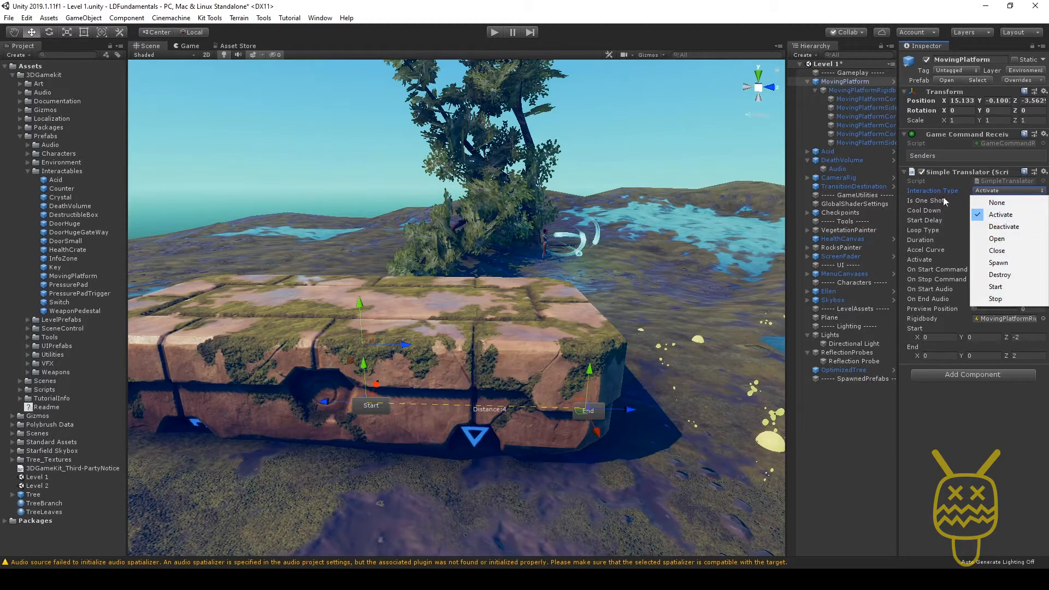
pyautogui.click(926, 193)
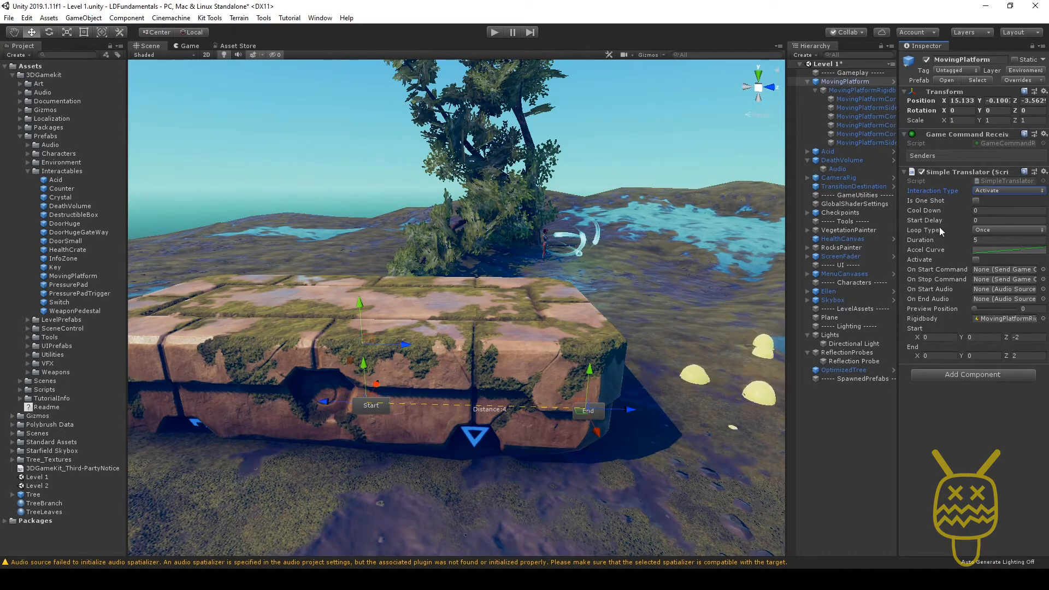
# Step: Make the platform travel vertically by setting its Start Z and End Z to 0 and its End Y to 6
pyautogui.click(918, 214)
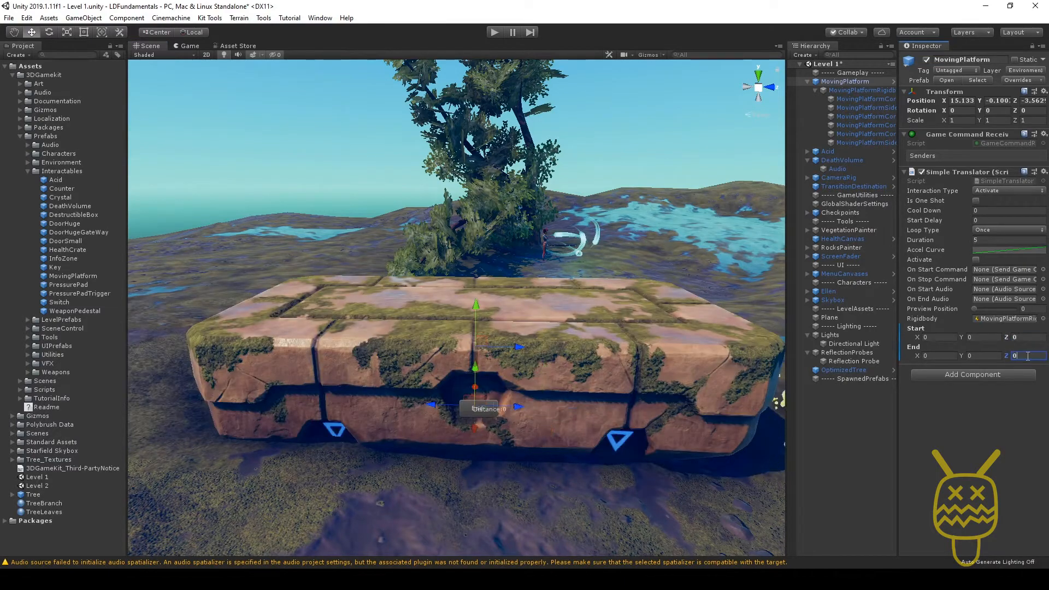
pyautogui.moveTo(382, 400)
pyautogui.keyDown('alt'); pyautogui.mouseDown()
pyautogui.moveTo(518, 394)
pyautogui.moveTo(388, 389)
pyautogui.mouseUp(); pyautogui.keyUp('alt')
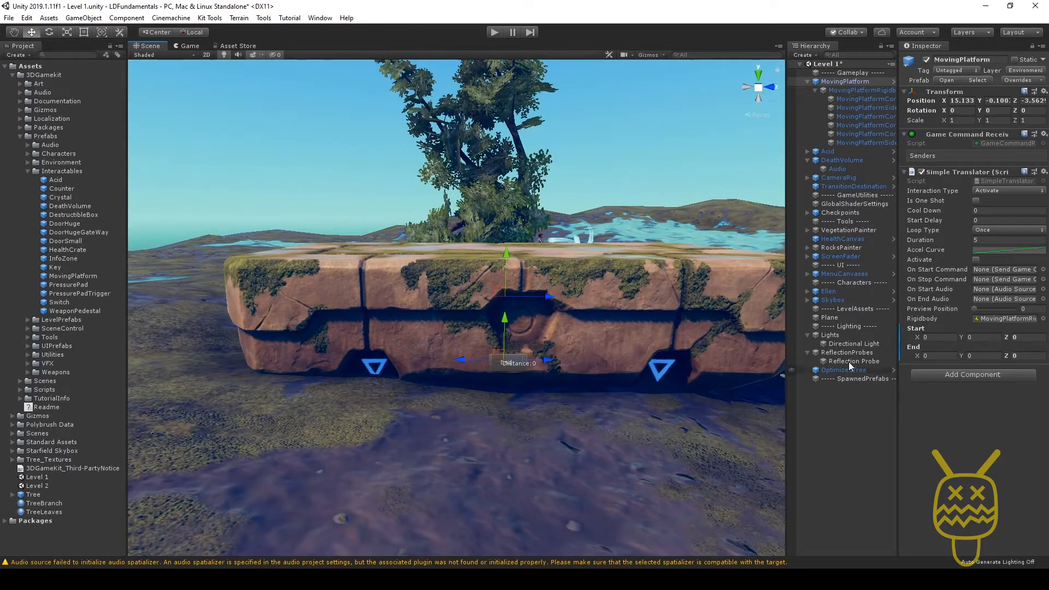
pyautogui.moveTo(499, 287); pyautogui.dragTo(501, 73)
pyautogui.moveTo(475, 129); pyautogui.dragTo(462, 174, button='middle')
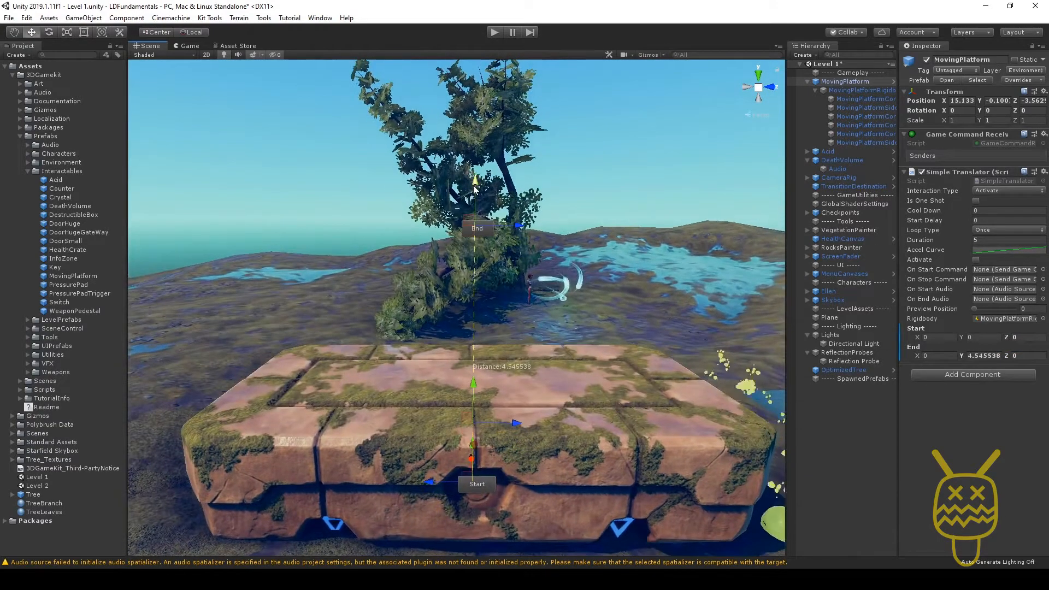
pyautogui.moveTo(474, 188); pyautogui.dragTo(473, 125)
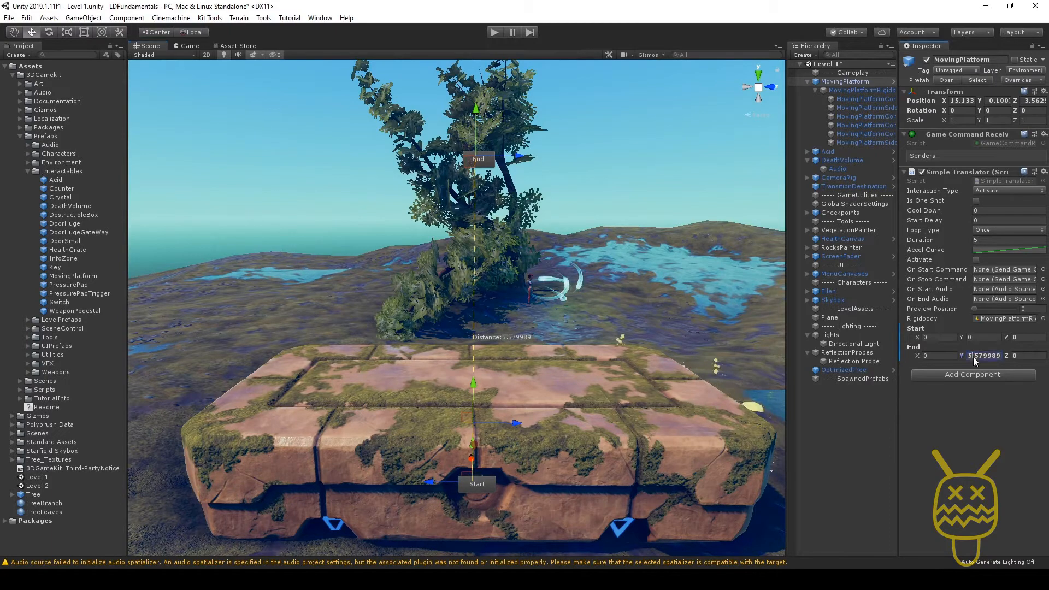
pyautogui.write('6')
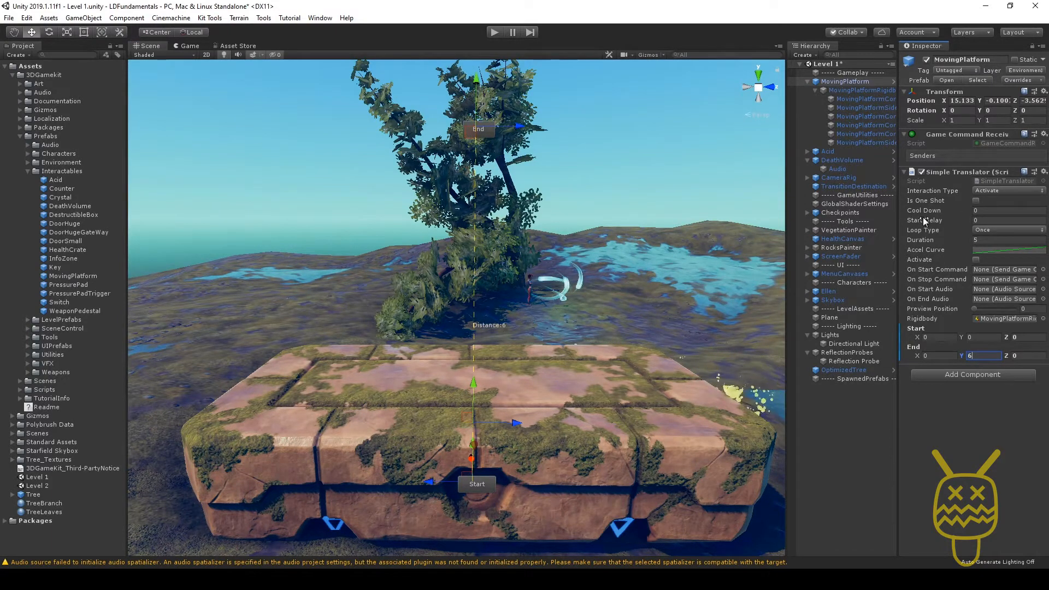
# Step: Set the platform's Loop Type to Ping Pong and preview its travel, returning Preview Position to 0
pyautogui.click(985, 230)
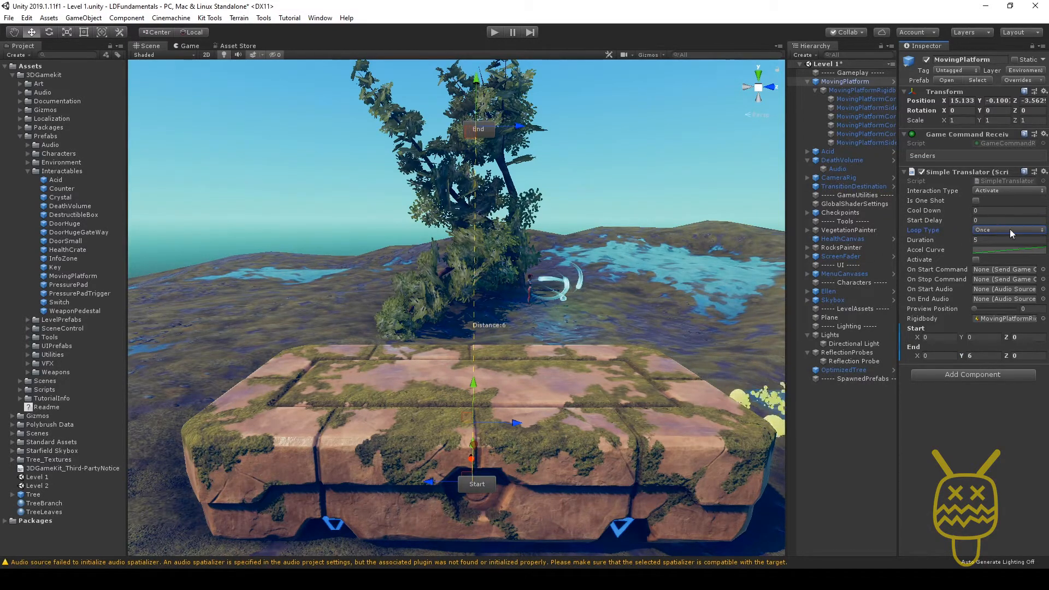
pyautogui.click(923, 240)
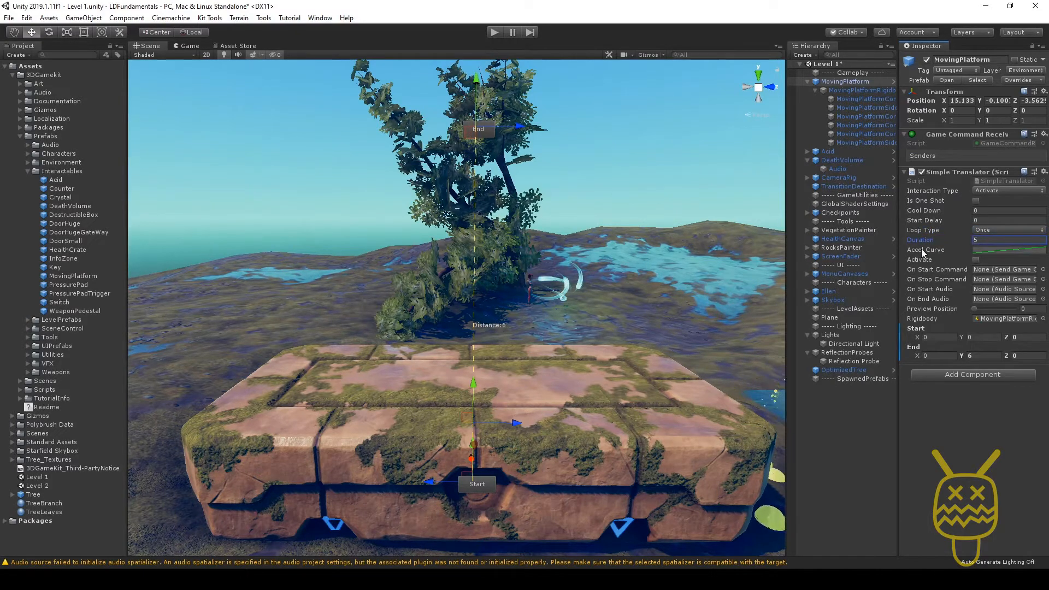
pyautogui.click(924, 249)
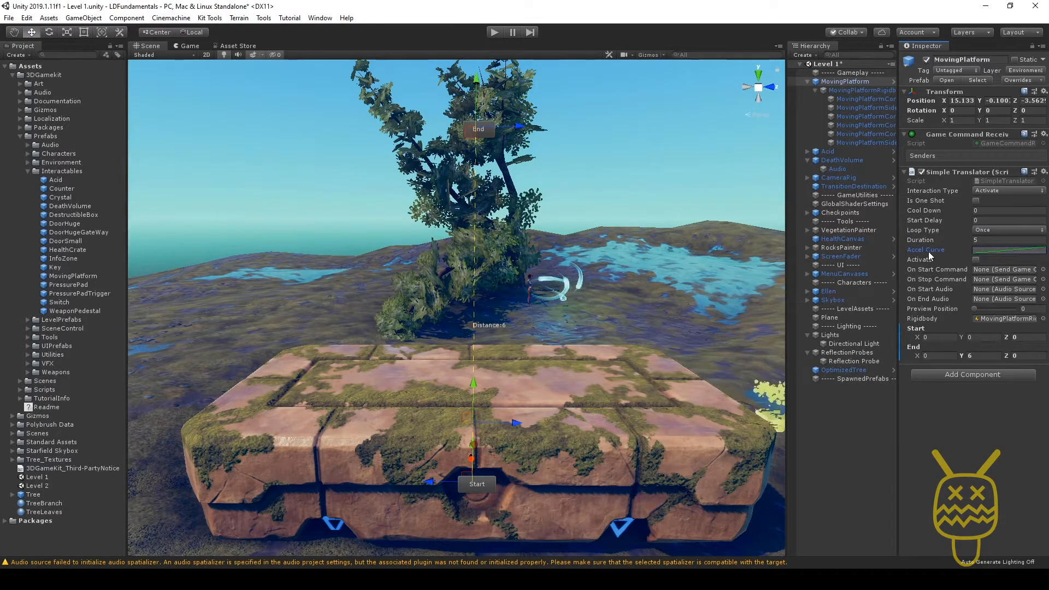
pyautogui.click(976, 229)
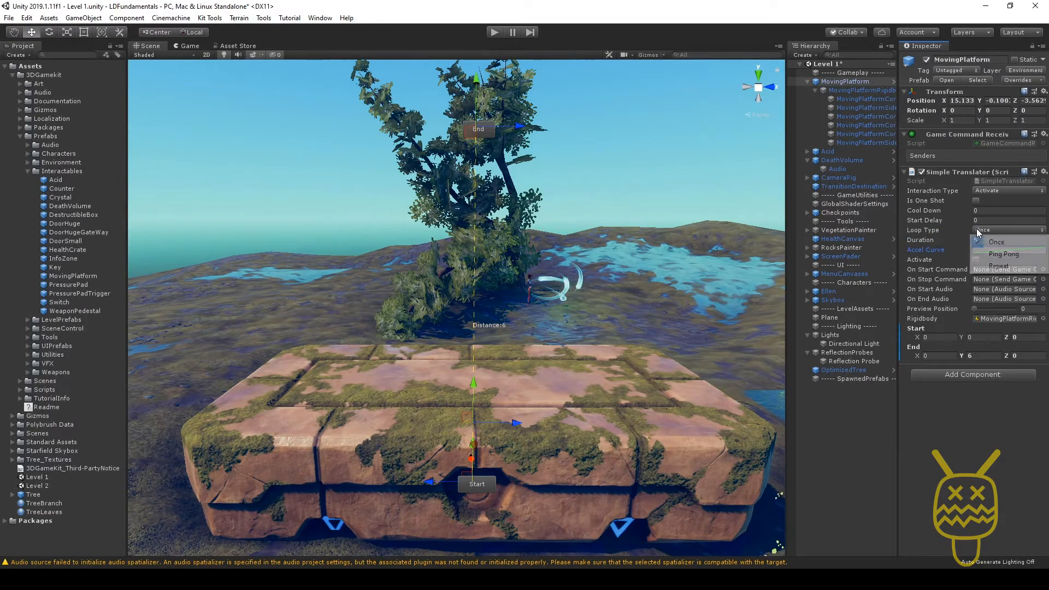
pyautogui.click(989, 255)
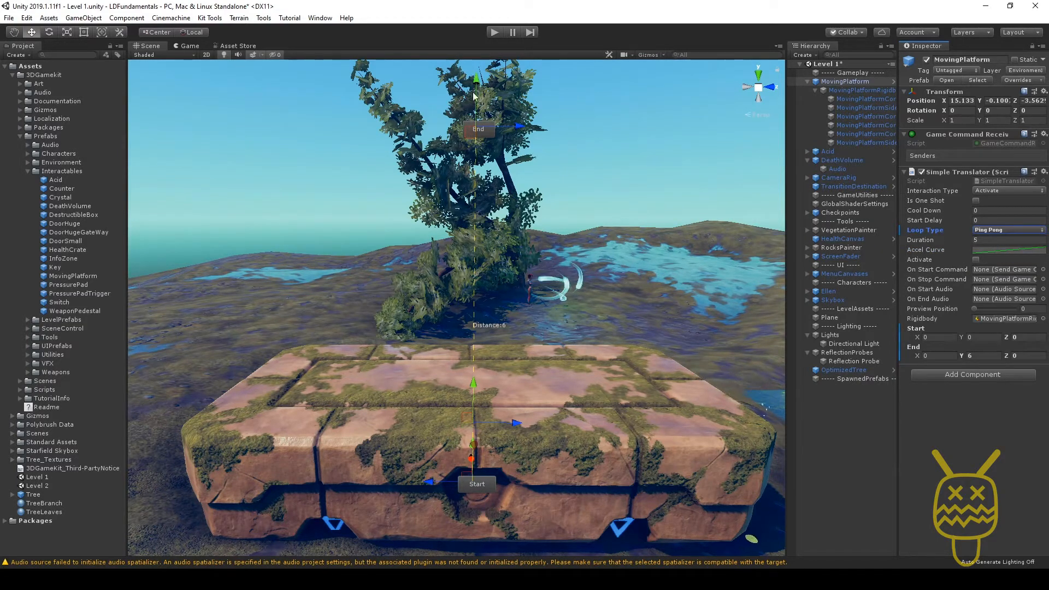
pyautogui.click(990, 229)
pyautogui.click(990, 230)
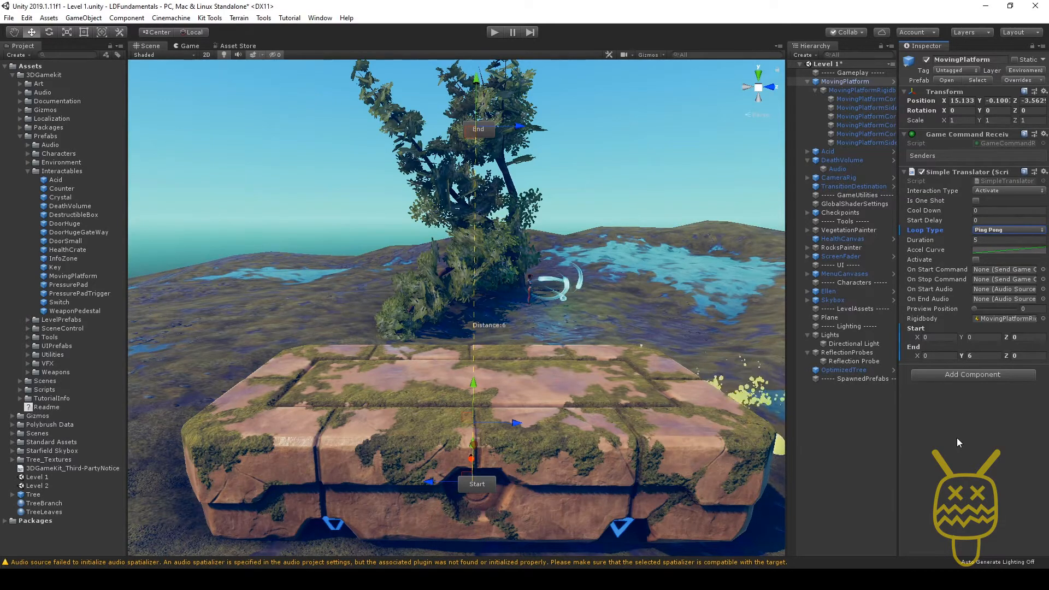
pyautogui.click(976, 309)
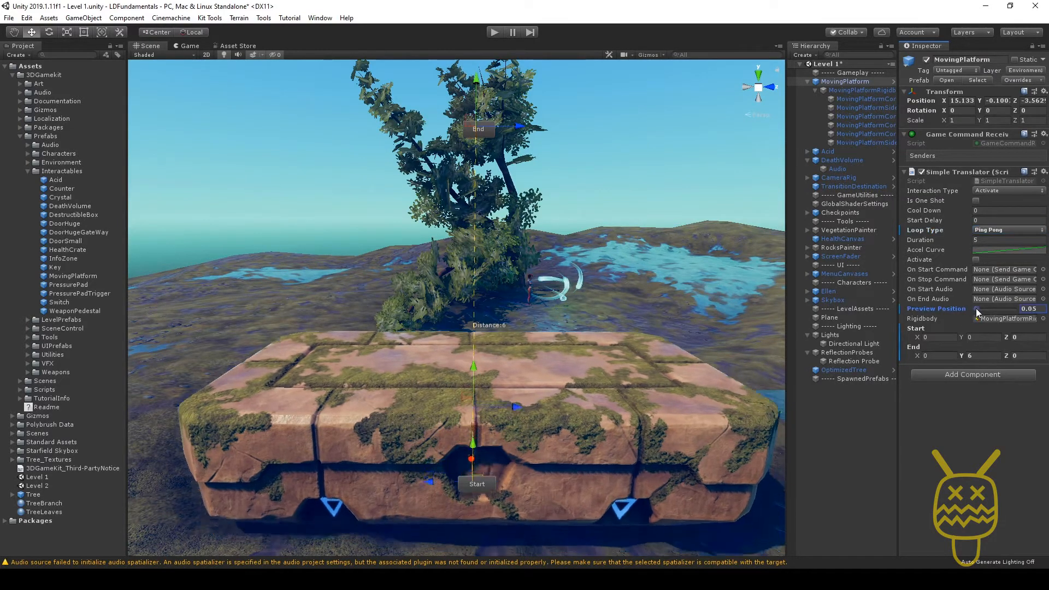
pyautogui.moveTo(978, 311)
pyautogui.mouseDown()
pyautogui.moveTo(1021, 309)
pyautogui.moveTo(973, 325)
pyautogui.mouseUp()
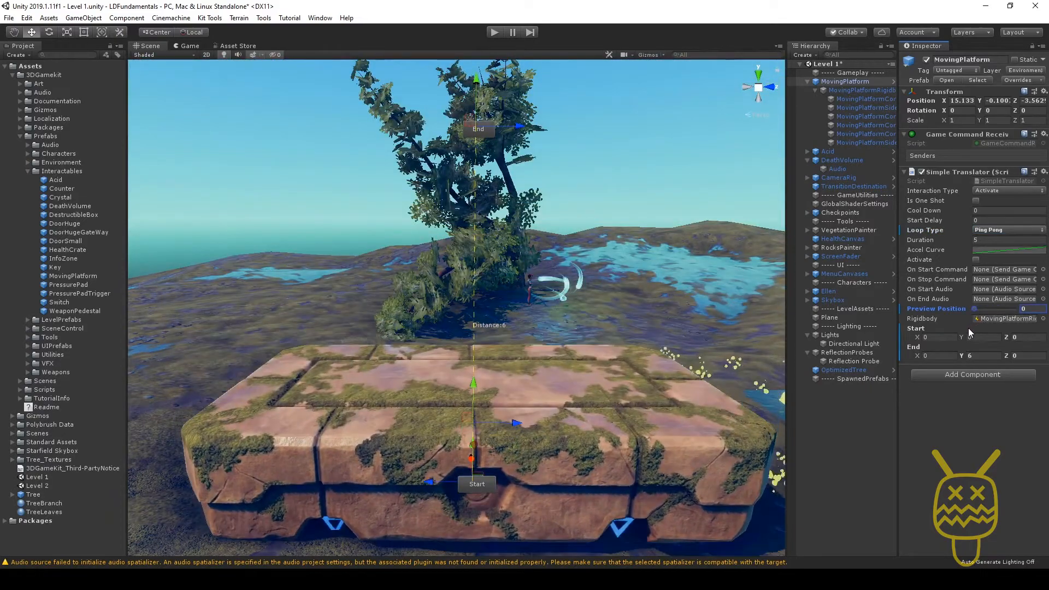
# Step: Sink the platform's start point into the ground by setting its Start Y to -1.5
pyautogui.keyDown('alt'); pyautogui.moveTo(671, 376); pyautogui.dragTo(290, 372); pyautogui.keyUp('alt')
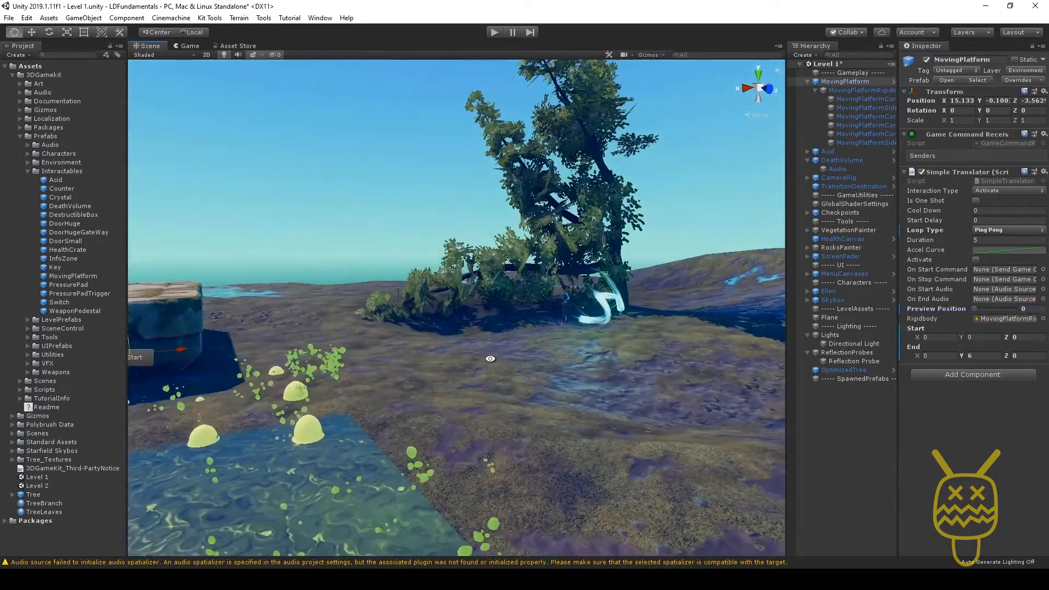
pyautogui.keyDown('alt'); pyautogui.moveTo(331, 357); pyautogui.dragTo(481, 318, button='right'); pyautogui.keyUp('alt')
pyautogui.moveTo(481, 318); pyautogui.dragTo(326, 256, button='middle')
pyautogui.keyDown('alt'); pyautogui.moveTo(327, 256); pyautogui.dragTo(372, 257); pyautogui.keyUp('alt')
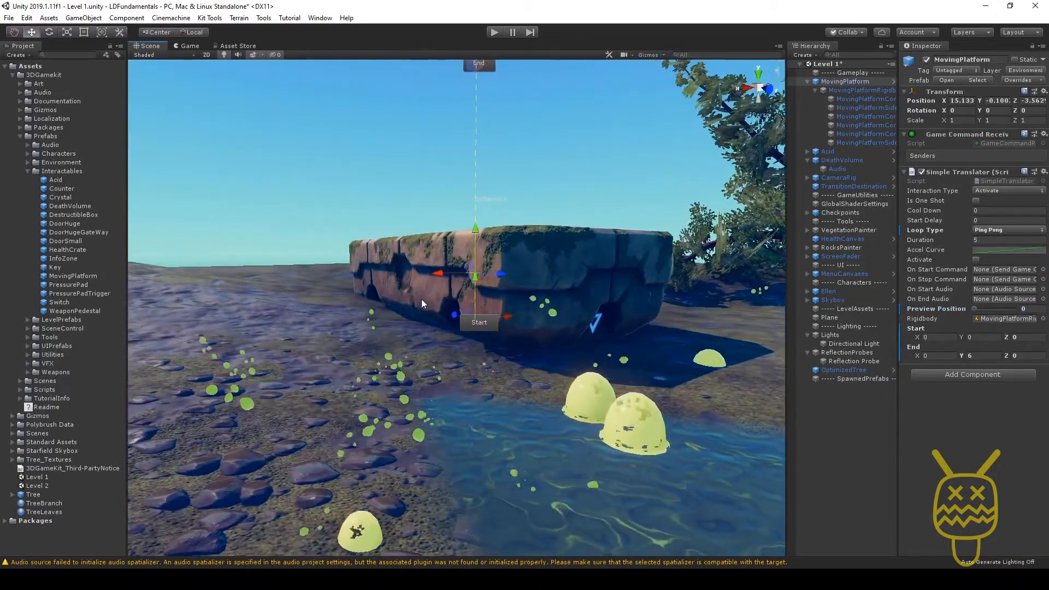
pyautogui.click(474, 327)
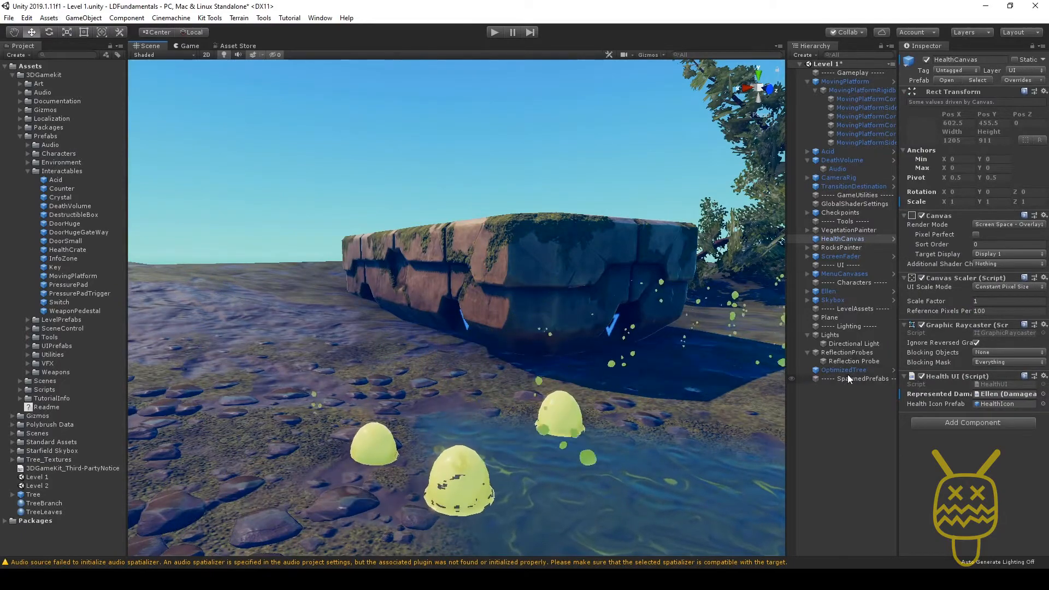
pyautogui.click(852, 82)
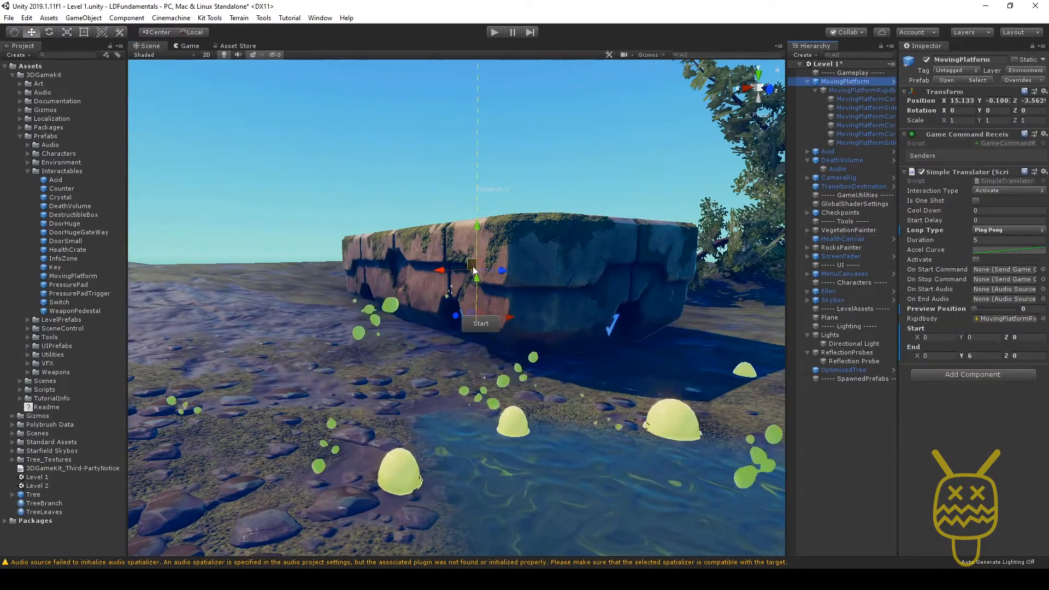
pyautogui.moveTo(475, 291); pyautogui.dragTo(476, 325)
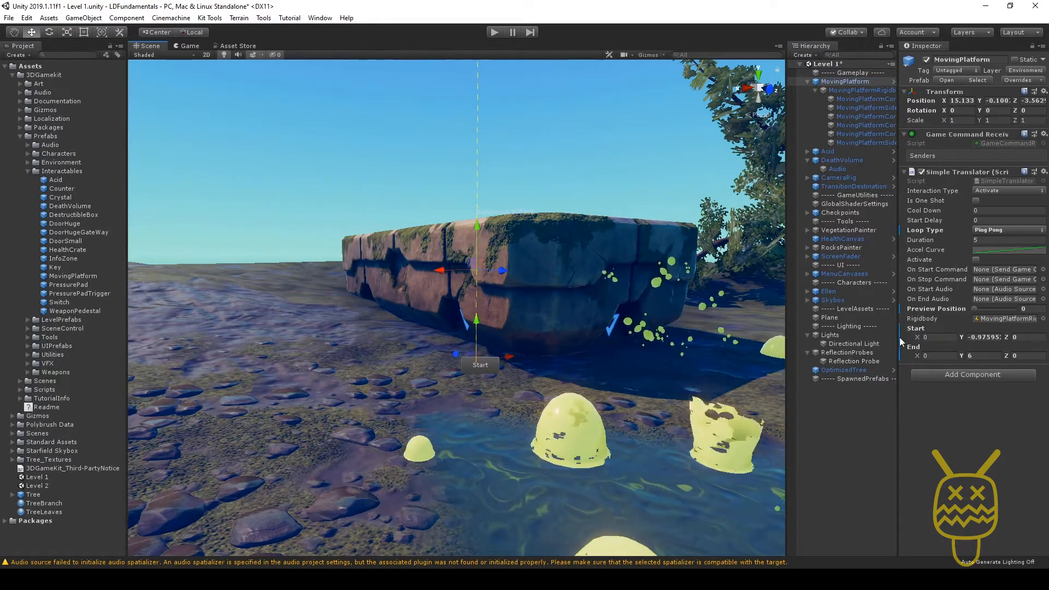
pyautogui.click(992, 338)
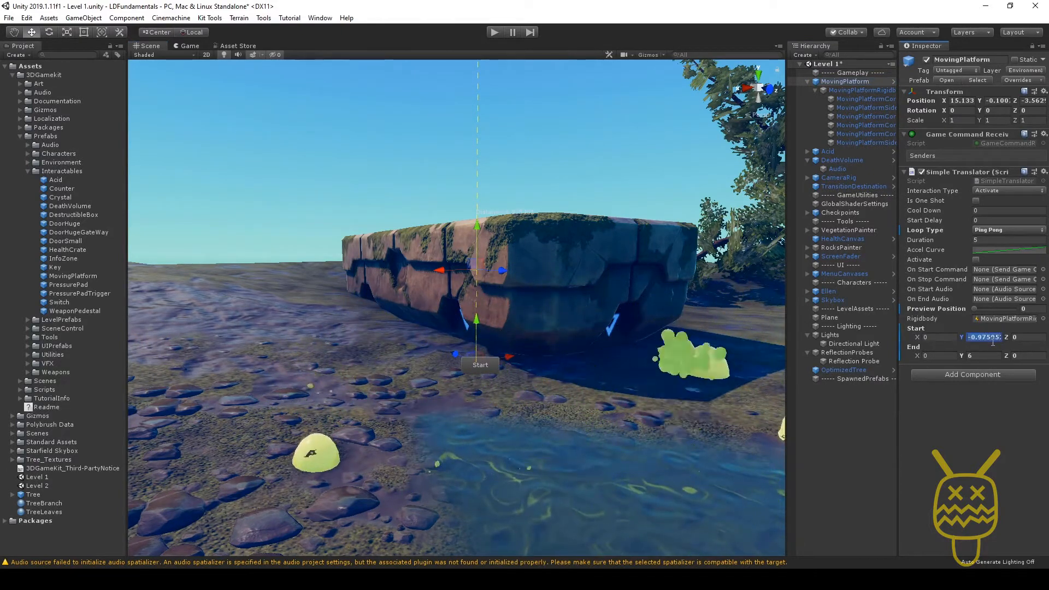
pyautogui.write('-1')
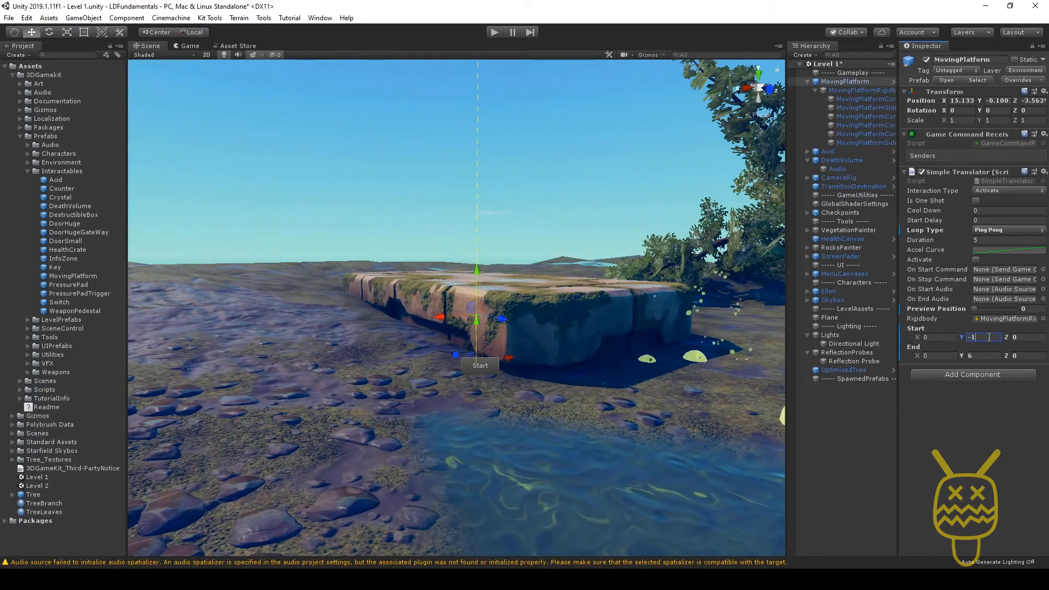
pyautogui.write('.5')
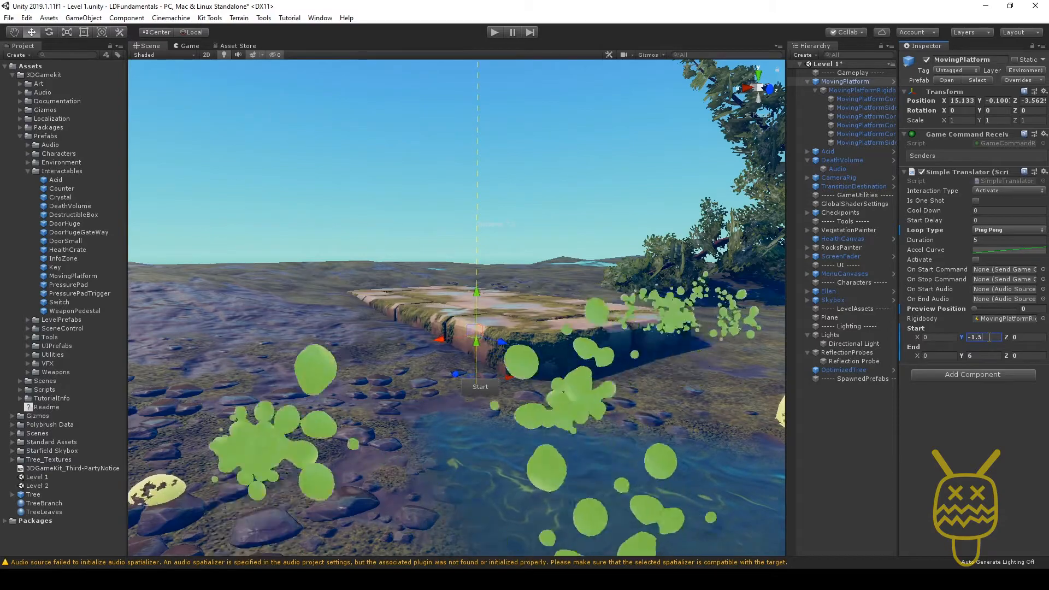
# Step: Playtest the level by walking the character onto the moving platform, pausing the game while standing on it
pyautogui.keyDown('alt'); pyautogui.moveTo(729, 246); pyautogui.dragTo(390, 260); pyautogui.keyUp('alt')
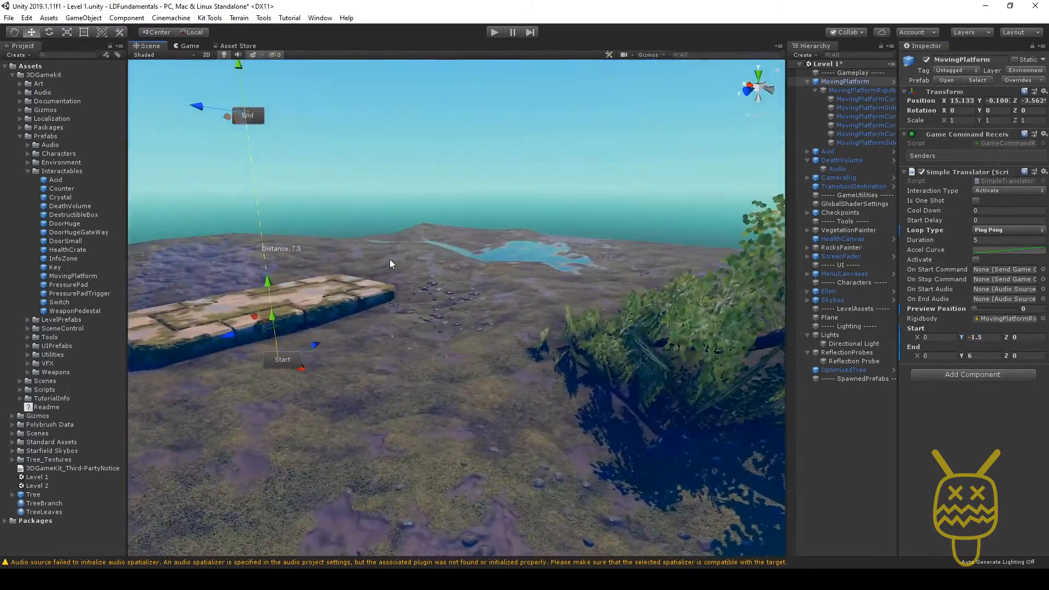
pyautogui.press('f')
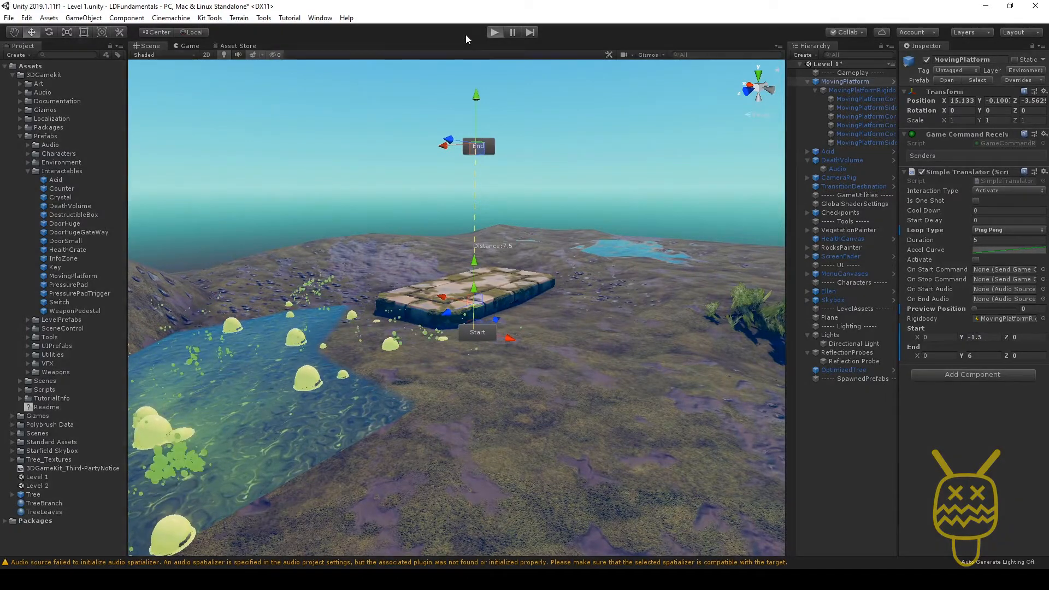
pyautogui.hotkey('ctrl', 'p')
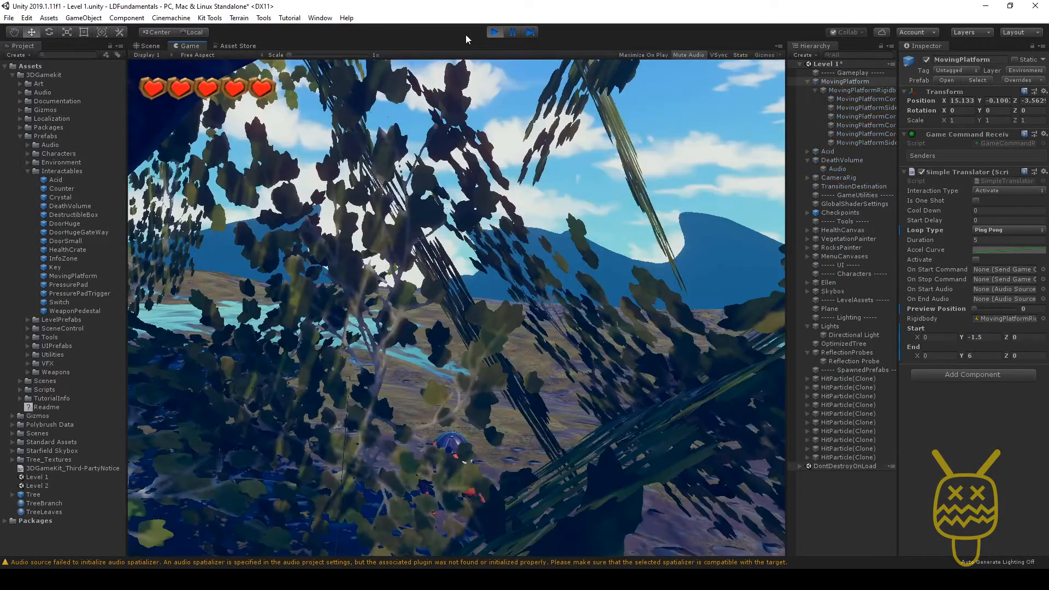
pyautogui.press('w')
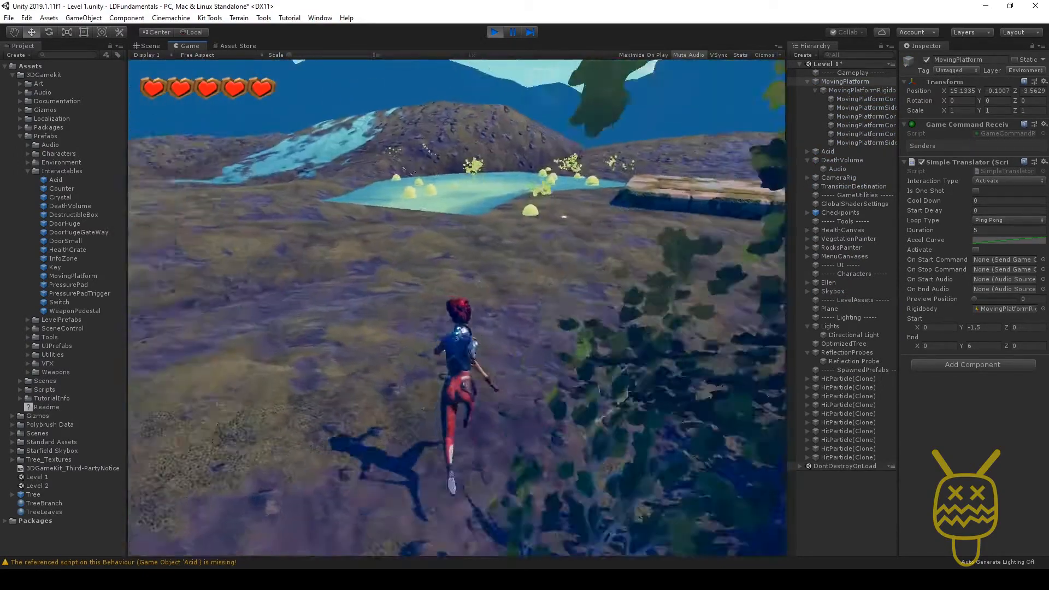
pyautogui.press('space')
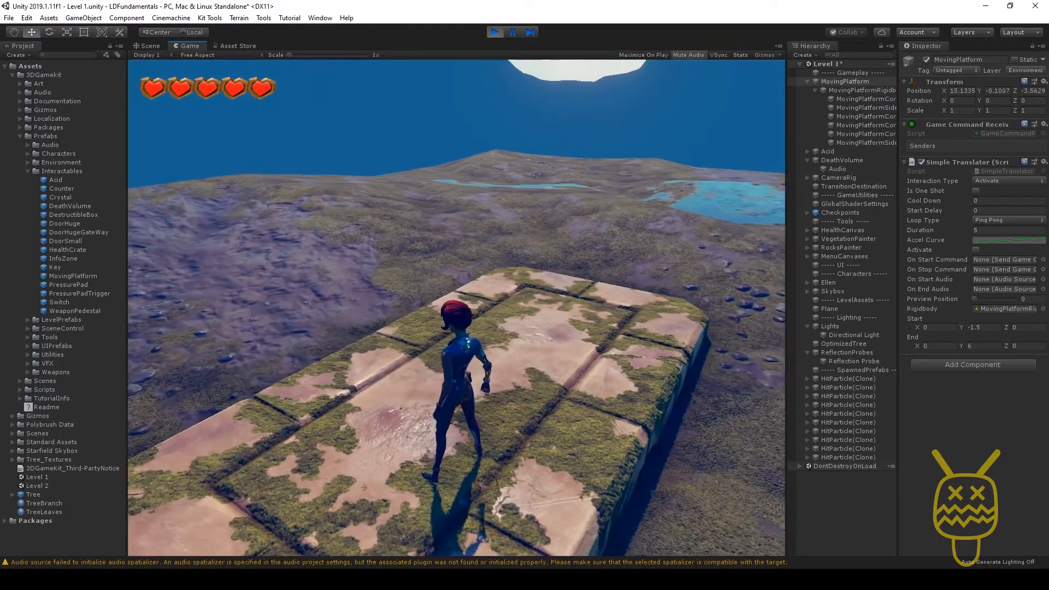
pyautogui.press('Escape')
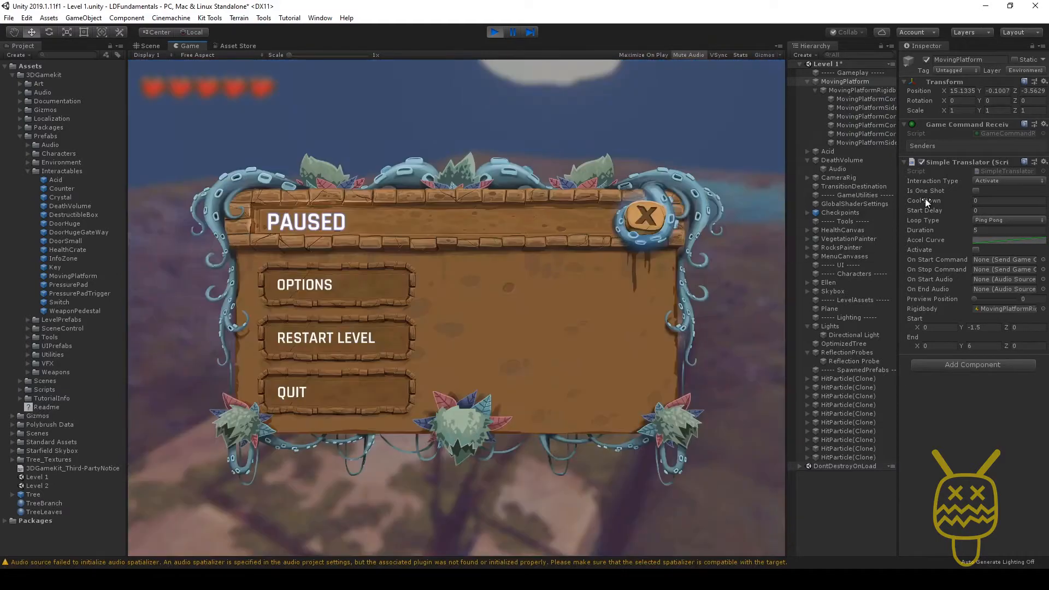
# Step: Try the moving platform with its Interaction Type set to Start in the running game, ending the playtest after checking it
pyautogui.click(991, 180)
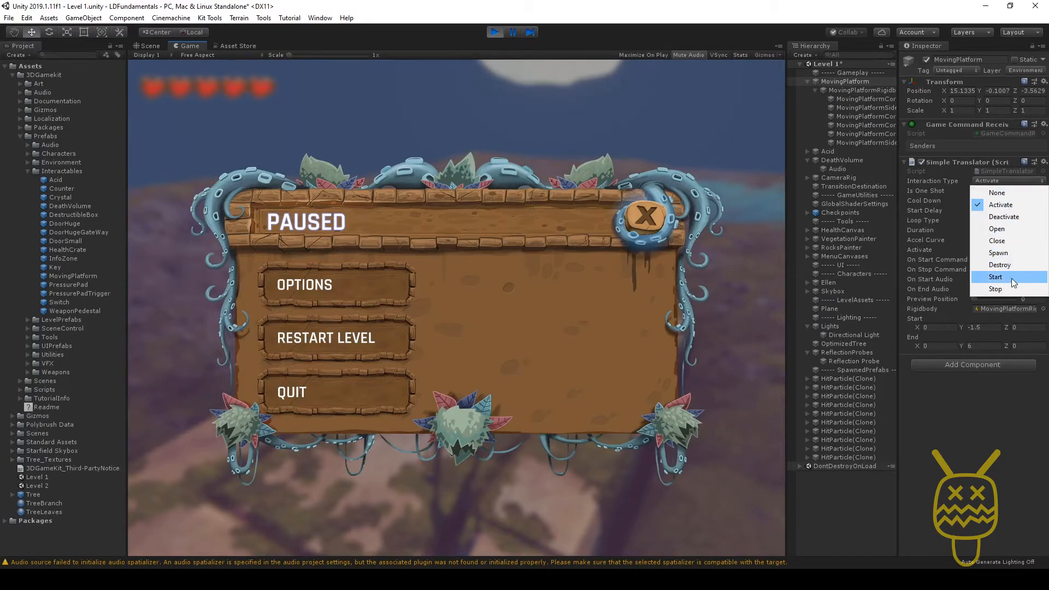
pyautogui.click(996, 277)
pyautogui.click(645, 216)
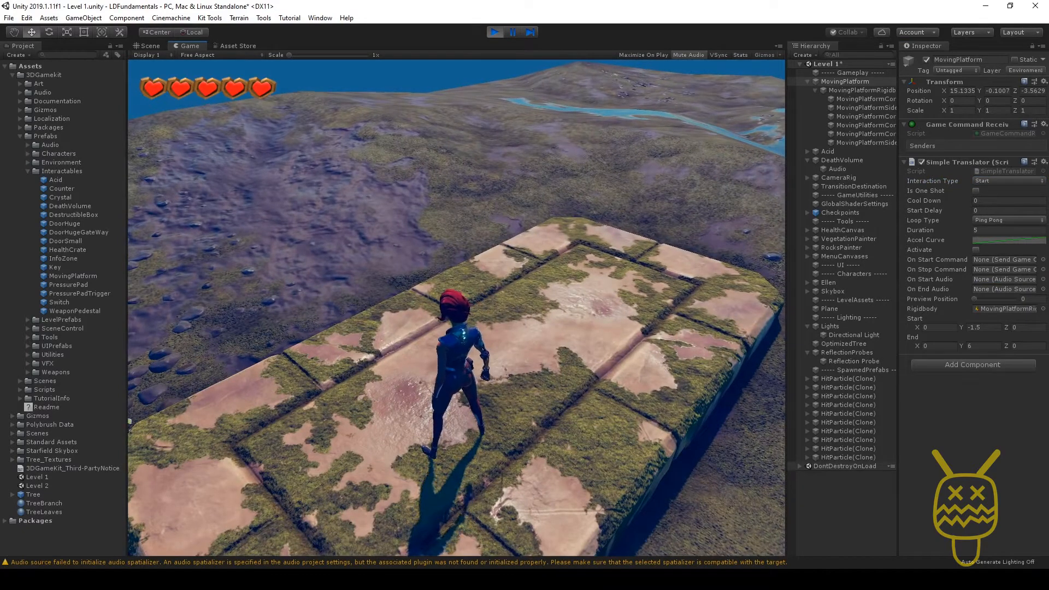
pyautogui.hotkey('ctrl', 'p')
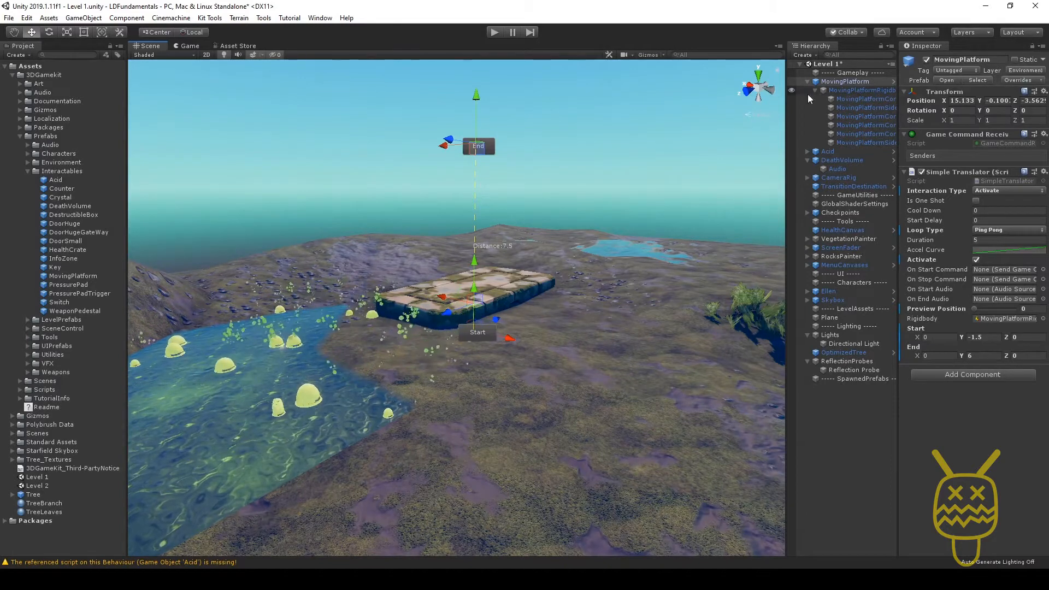
# Step: Make sure the moving platform uses the Activate Interaction Type with its Activate option enabled
pyautogui.click(838, 81)
pyautogui.click(992, 191)
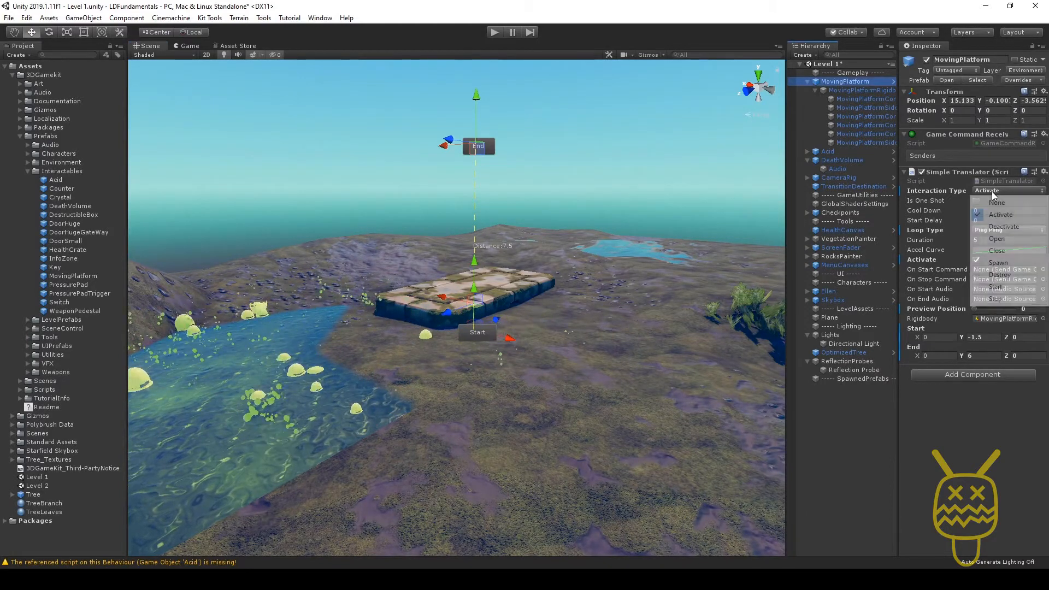
pyautogui.click(990, 191)
pyautogui.click(949, 191)
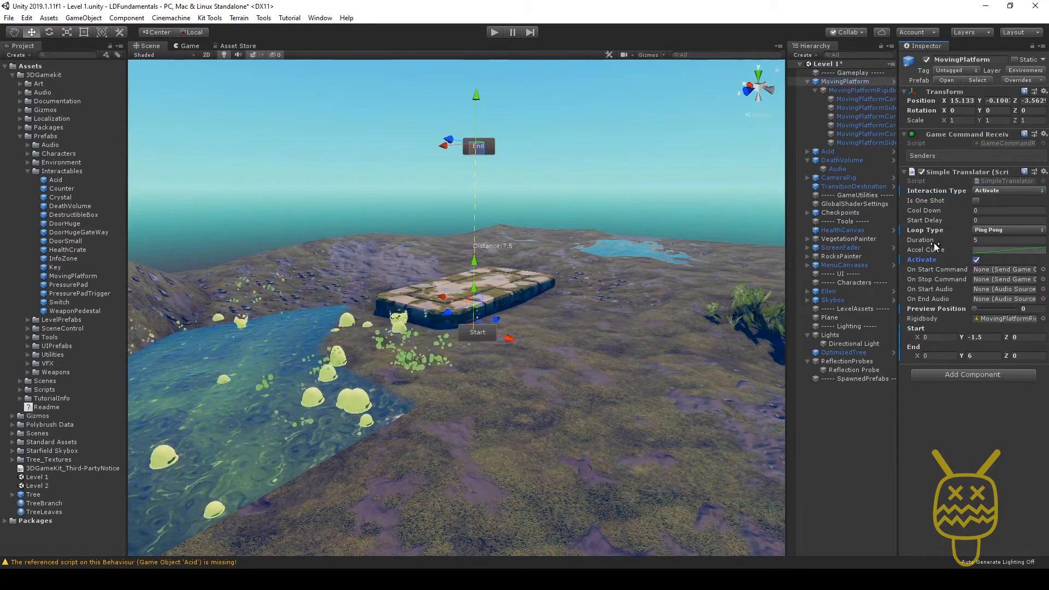
# Step: Playtest the activated platform by running the character to it, riding it up and jumping off before stopping play mode
pyautogui.click(492, 31)
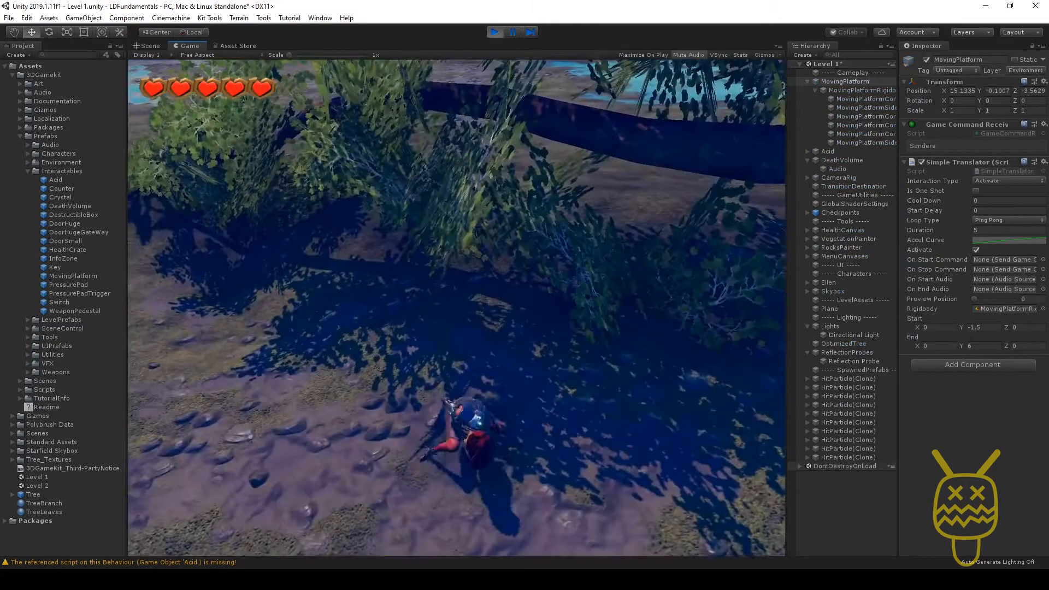
pyautogui.press('w')
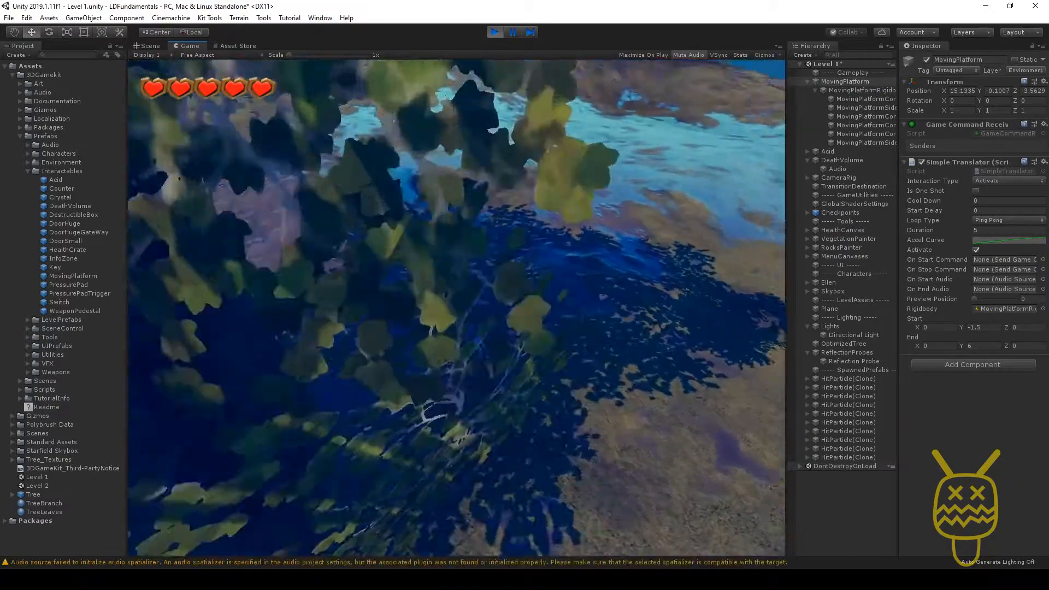
pyautogui.press('w')
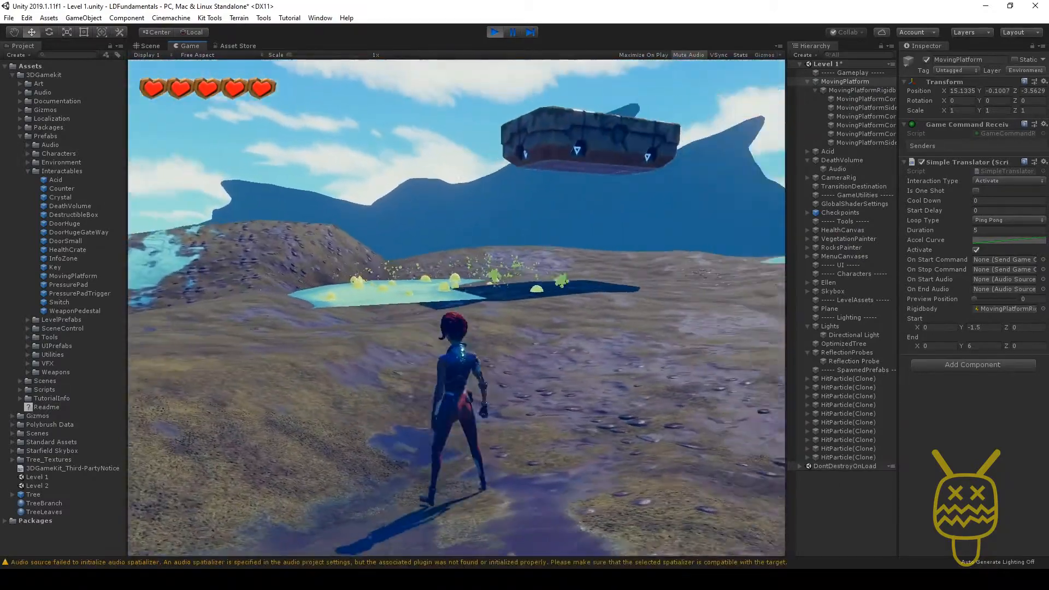
pyautogui.press('w')
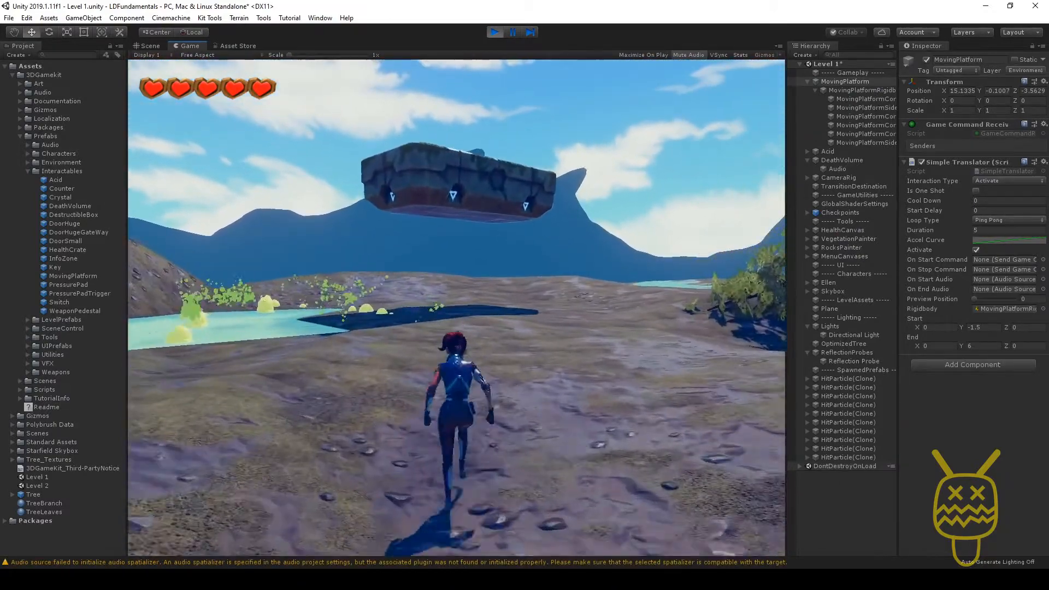
pyautogui.press('w')
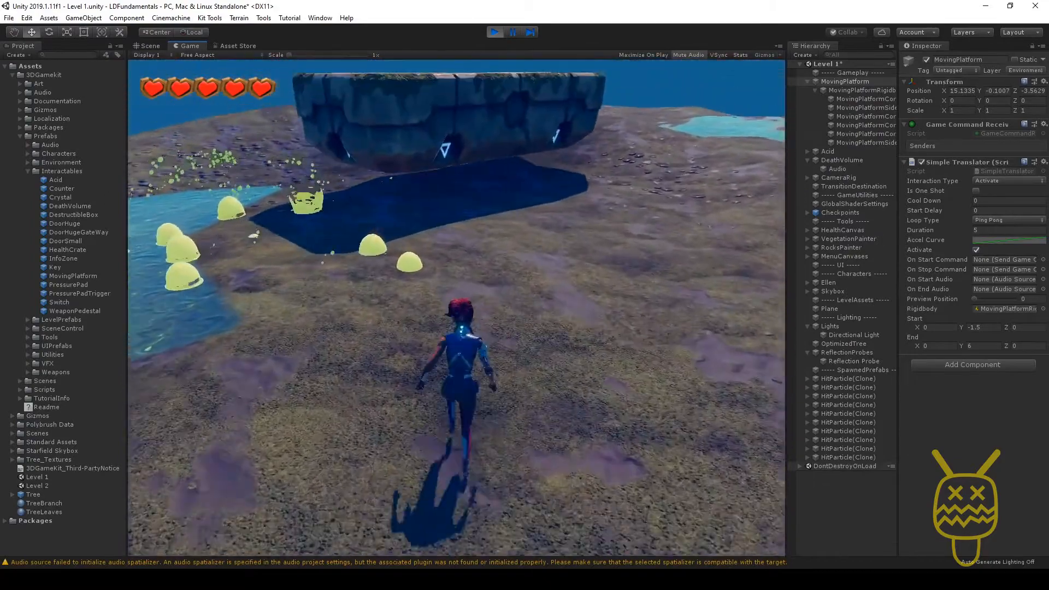
pyautogui.press('w')
pyautogui.press('space')
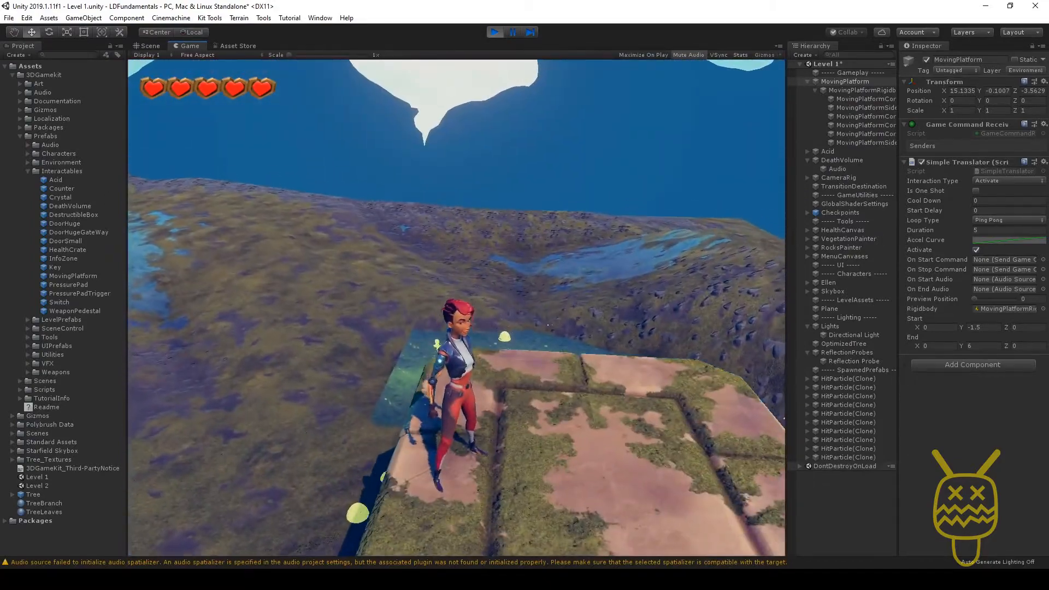
pyautogui.press('s')
pyautogui.press('w')
pyautogui.press('space')
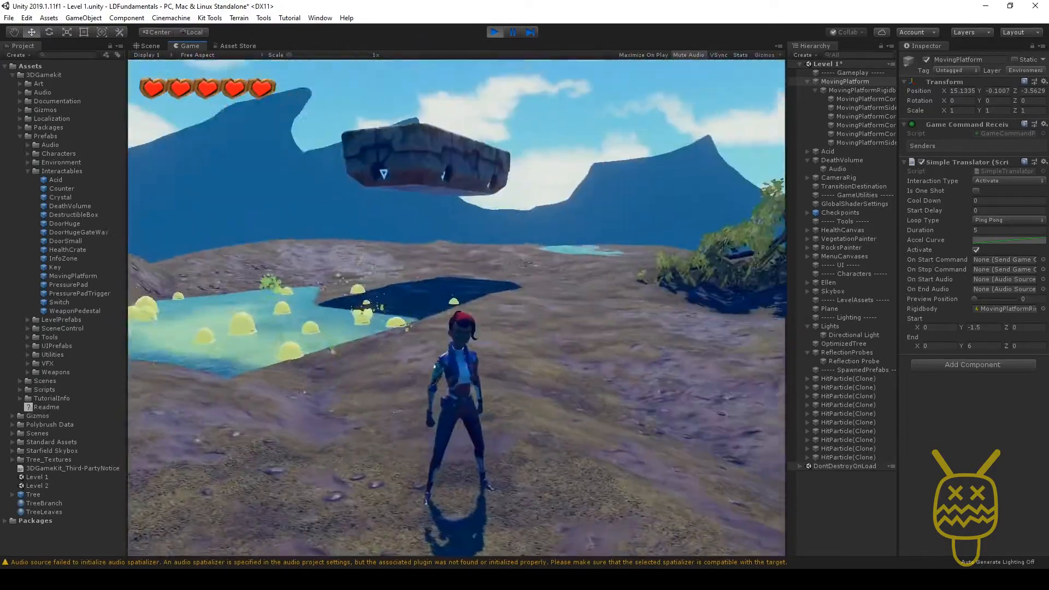
pyautogui.press('w')
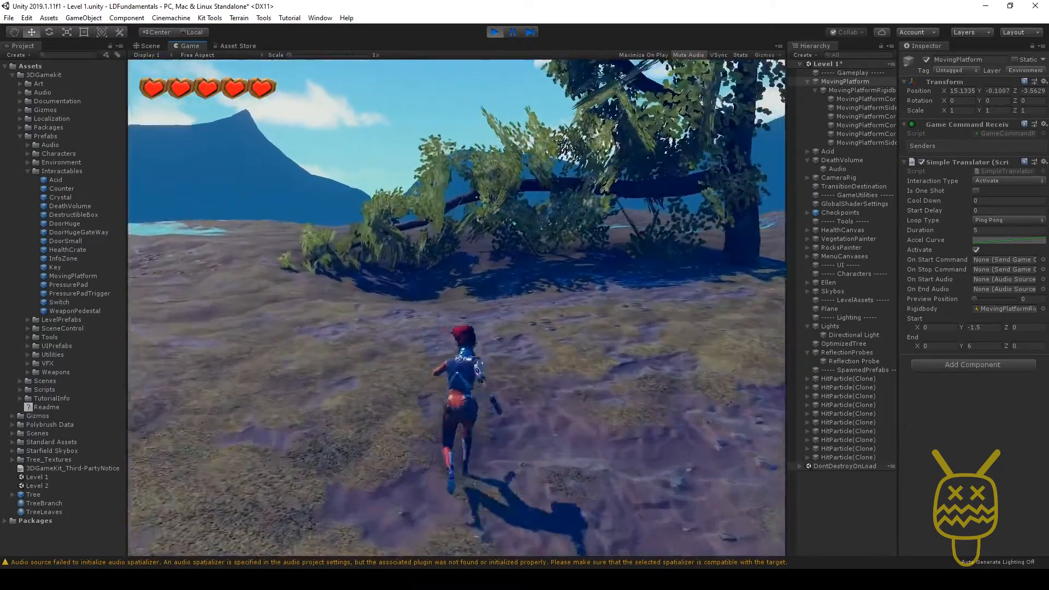
pyautogui.hotkey('ctrl', 'p')
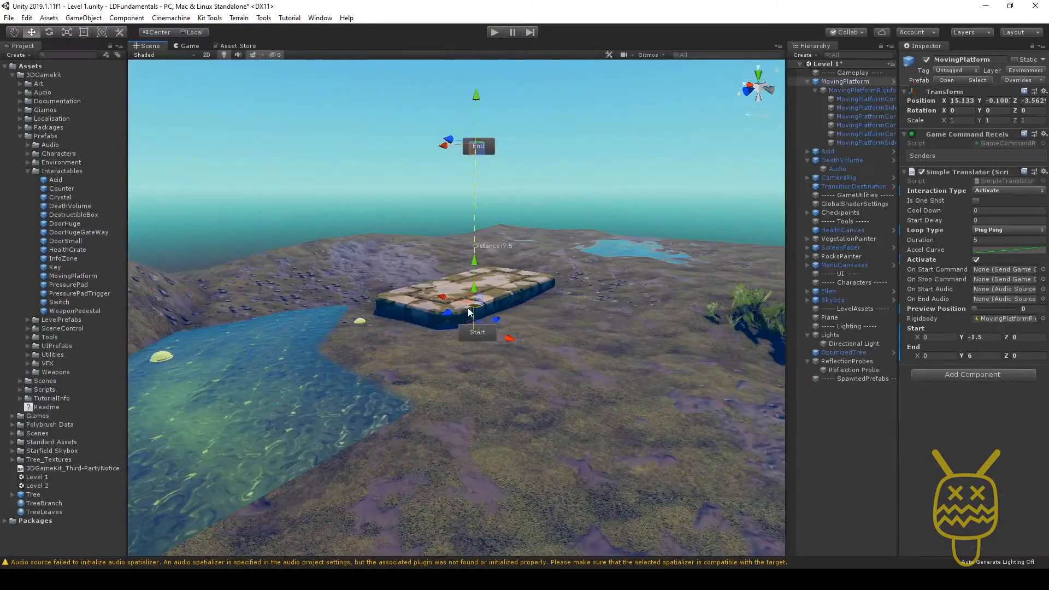
pyautogui.moveTo(546, 259); pyautogui.dragTo(483, 267, button='middle')
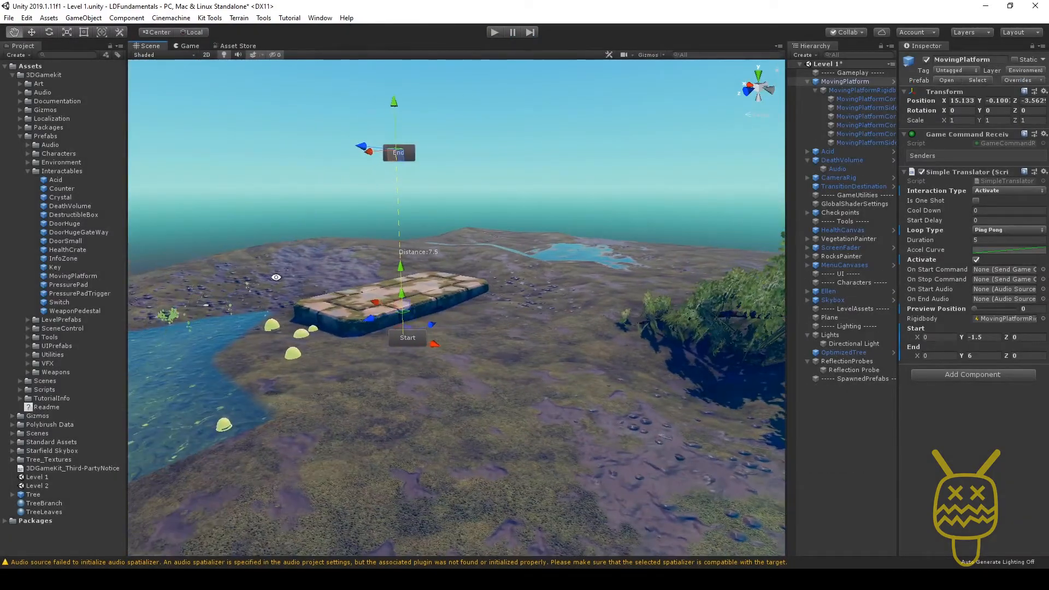
pyautogui.keyDown('alt'); pyautogui.moveTo(273, 278); pyautogui.dragTo(676, 294); pyautogui.keyUp('alt')
pyautogui.moveTo(677, 294); pyautogui.dragTo(536, 317, button='middle')
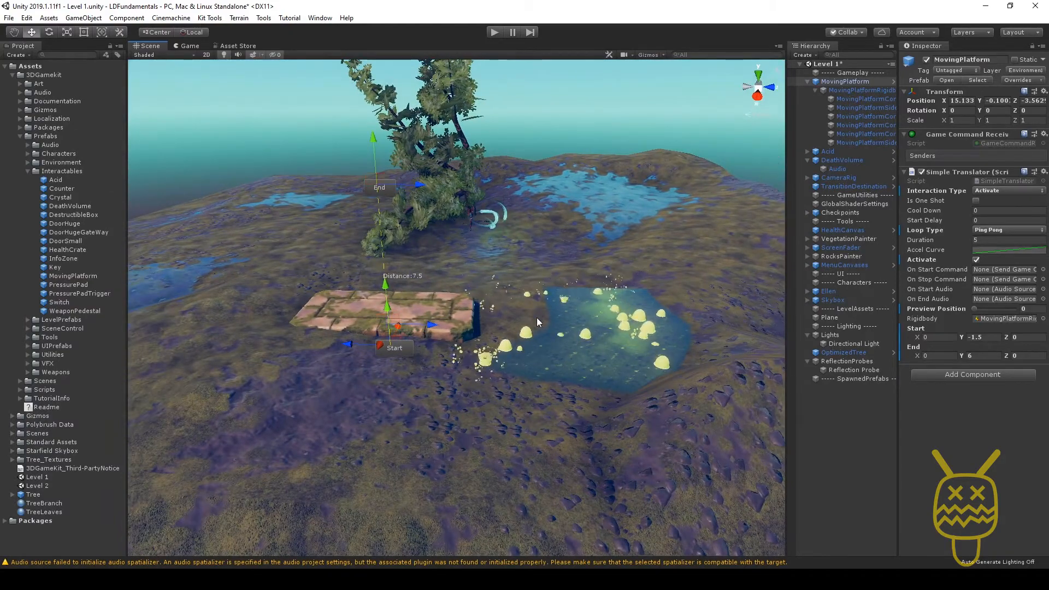
pyautogui.keyDown('alt'); pyautogui.moveTo(303, 364); pyautogui.dragTo(662, 322); pyautogui.keyUp('alt')
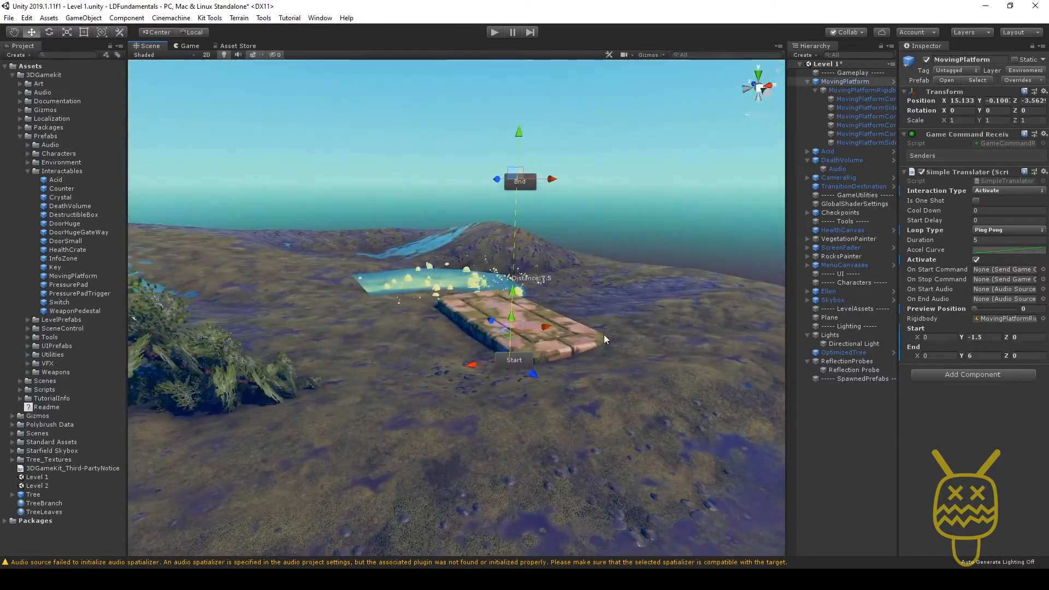
pyautogui.moveTo(464, 318); pyautogui.dragTo(463, 340, button='middle')
pyautogui.scroll(10, 463, 341)
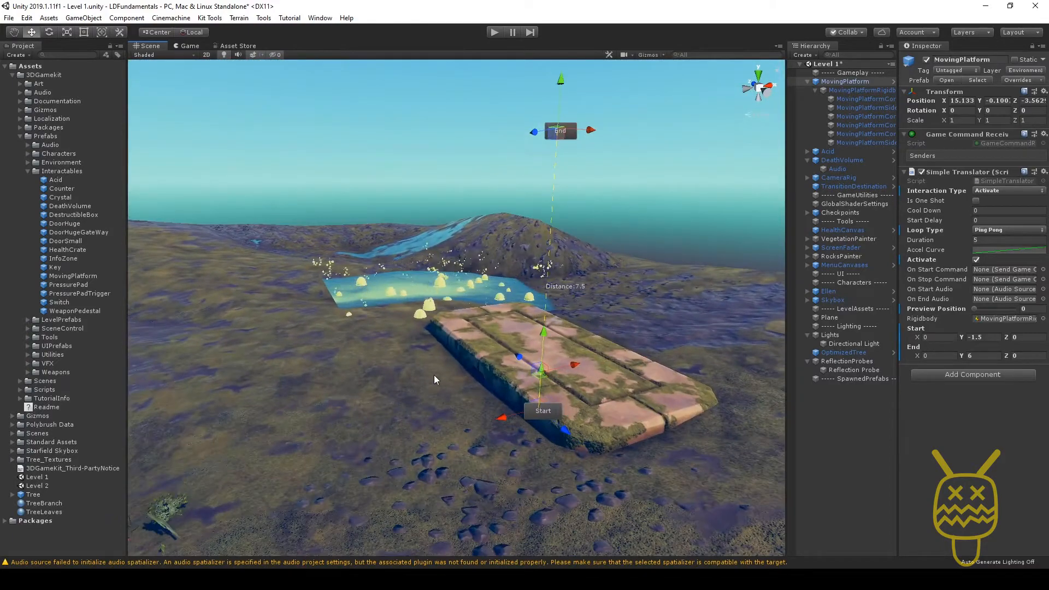